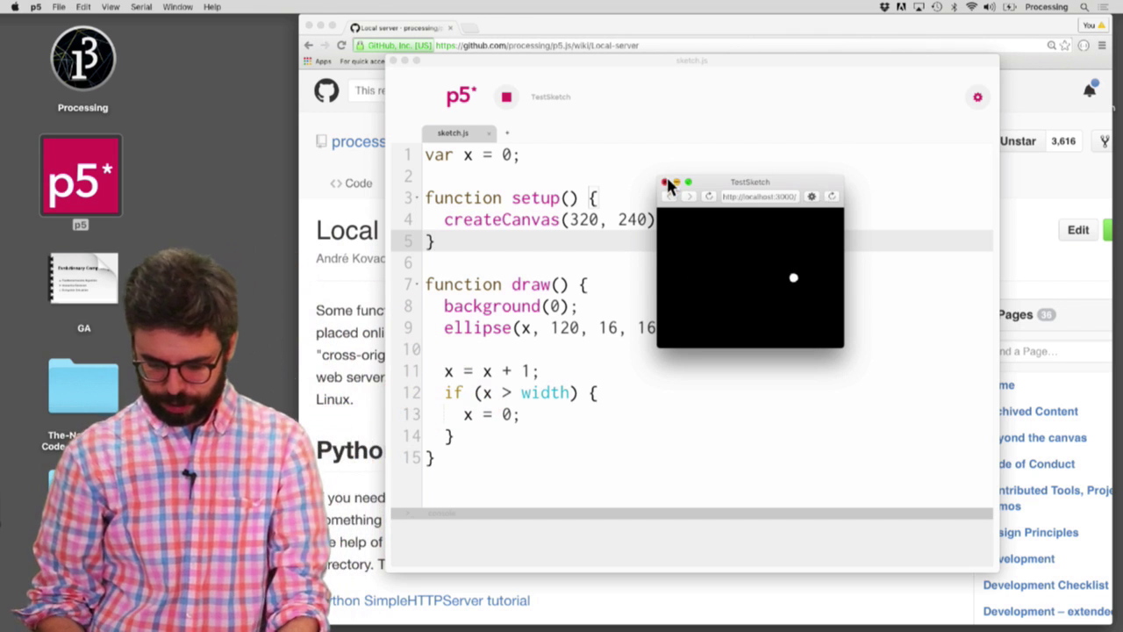
- Close the running sketch preview and show the Desktop's TestSketch folder in a new Finder window
left_click(665, 183)
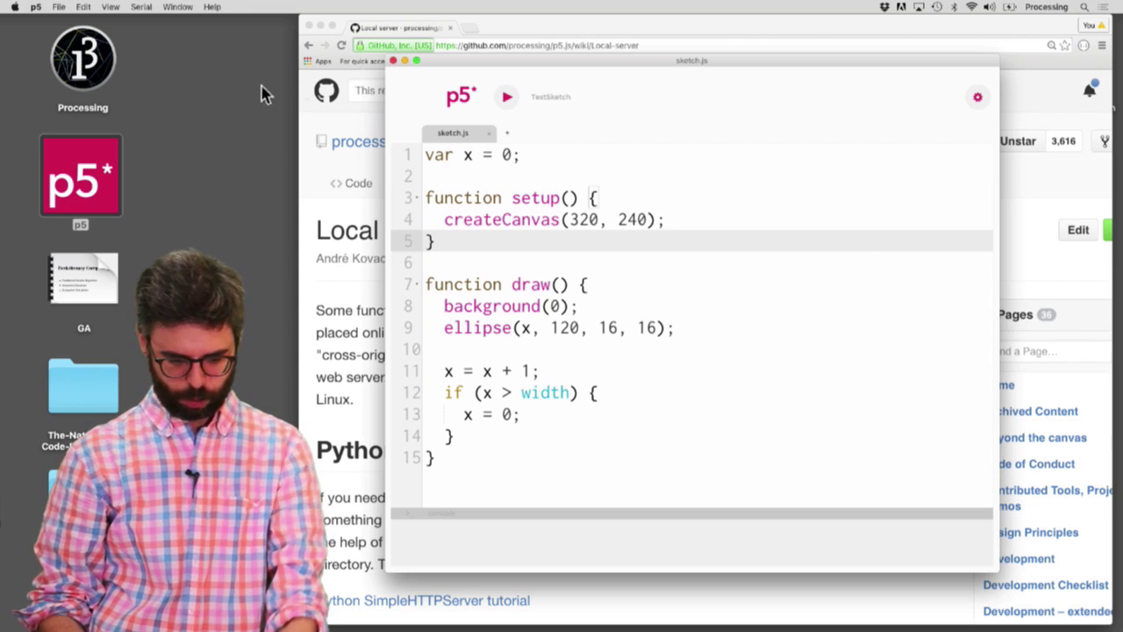
left_click(318, 99)
key("super+Tab")
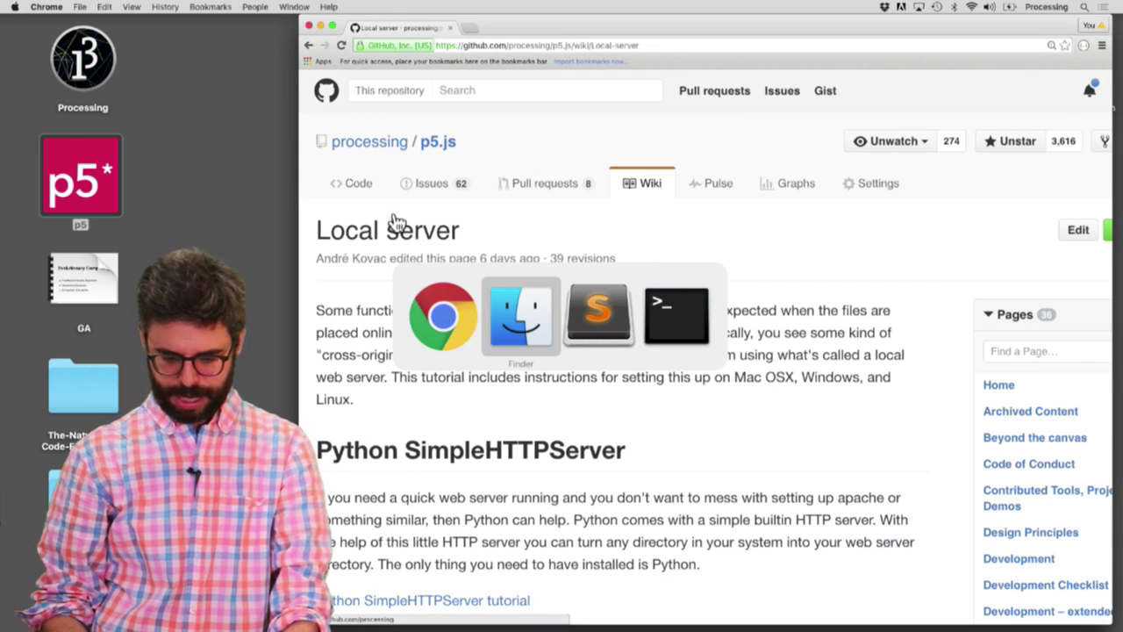
key("super+n")
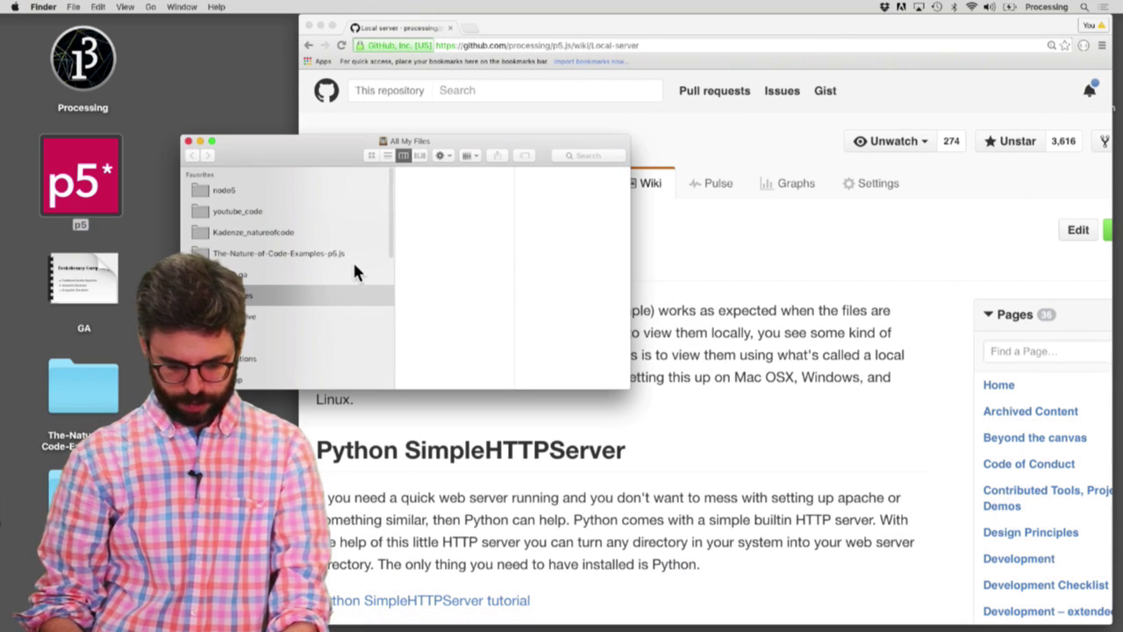
left_click(271, 376)
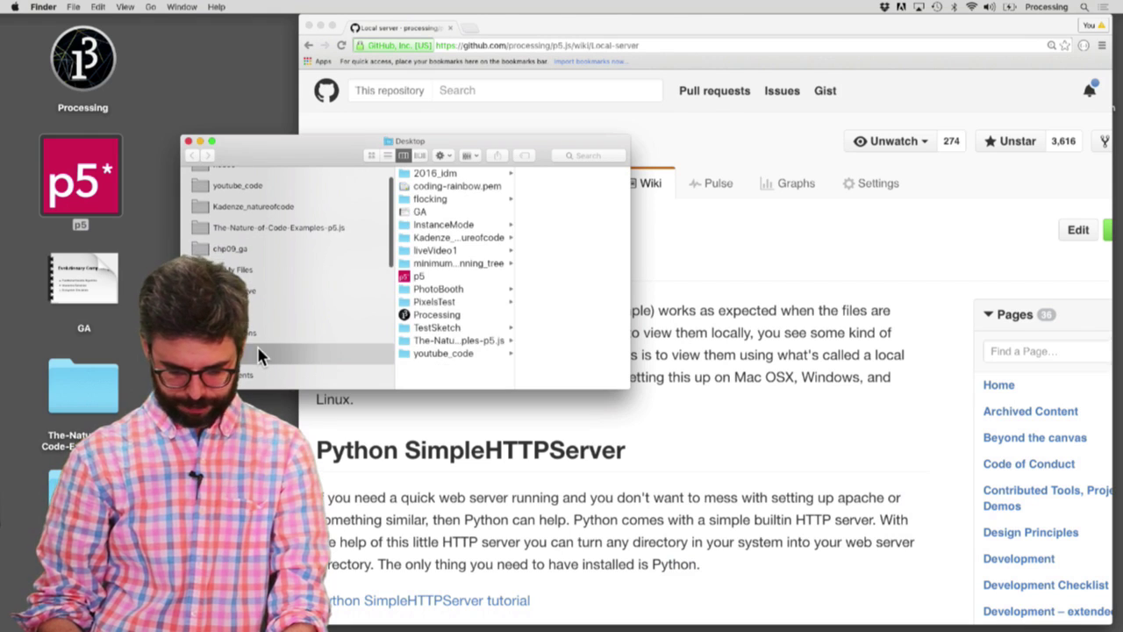
scroll(381, 249, "down", 1)
left_click_drag(347, 164, 549, 158)
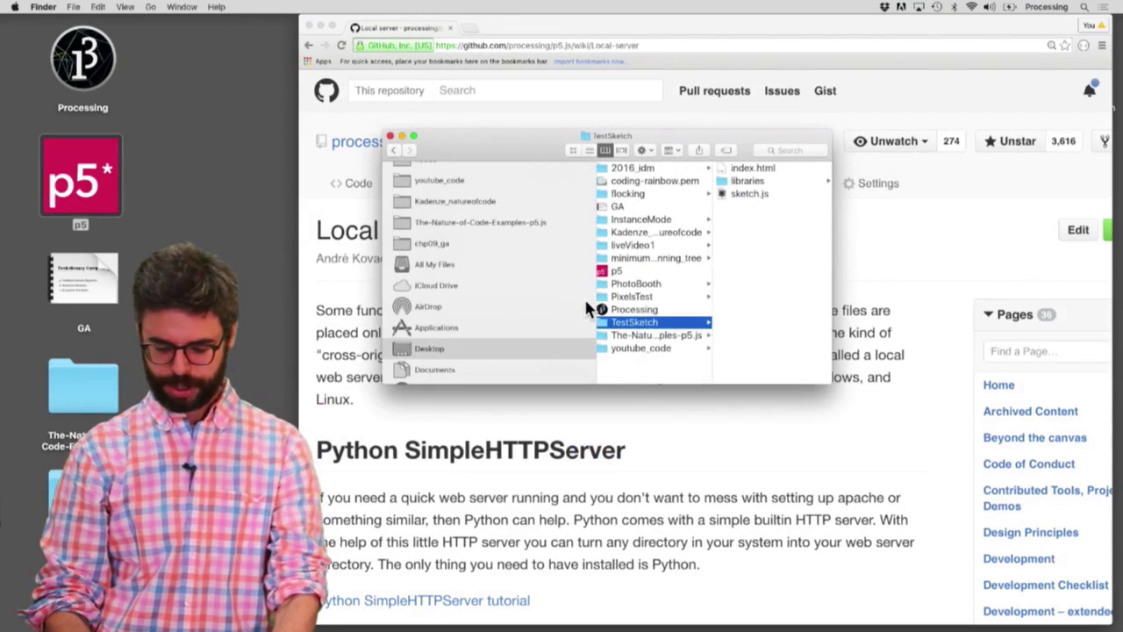
- Switch to Sublime Text and add the TestSketch folder from Finder to its window as a project folder
key("super+Tab")
key("super+Tab")
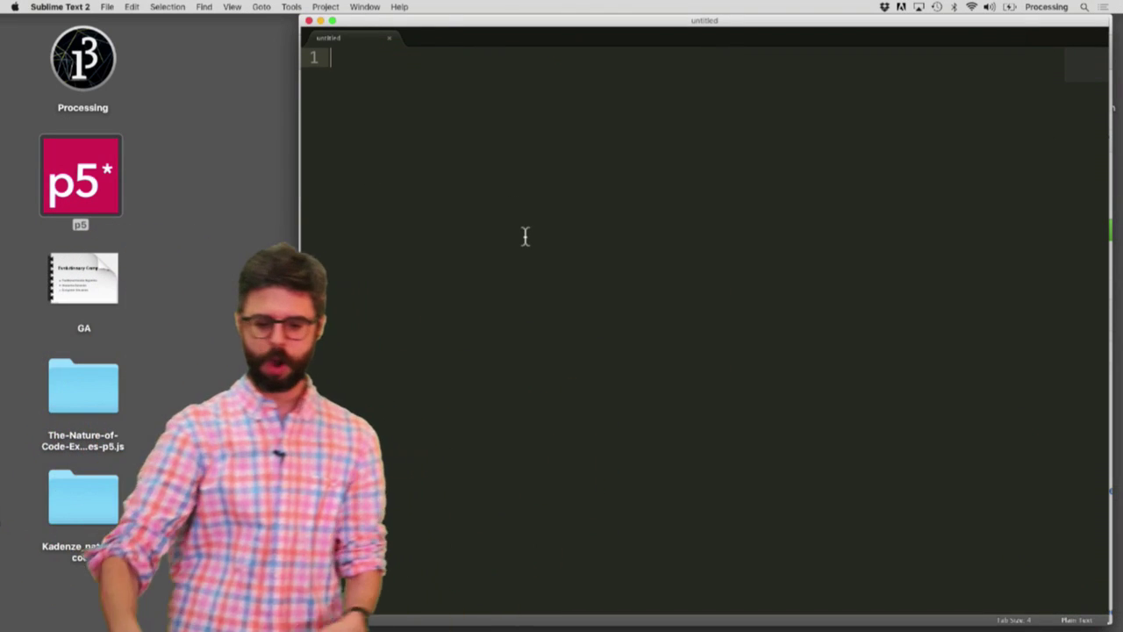
left_click(116, 6)
left_click(538, 177)
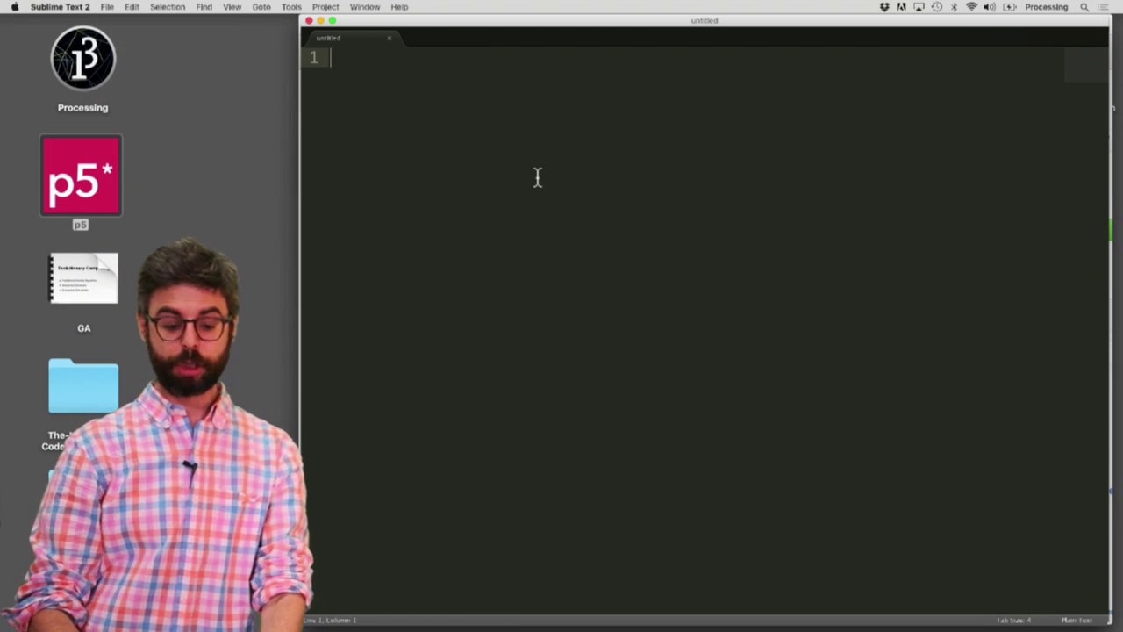
key("super+Tab")
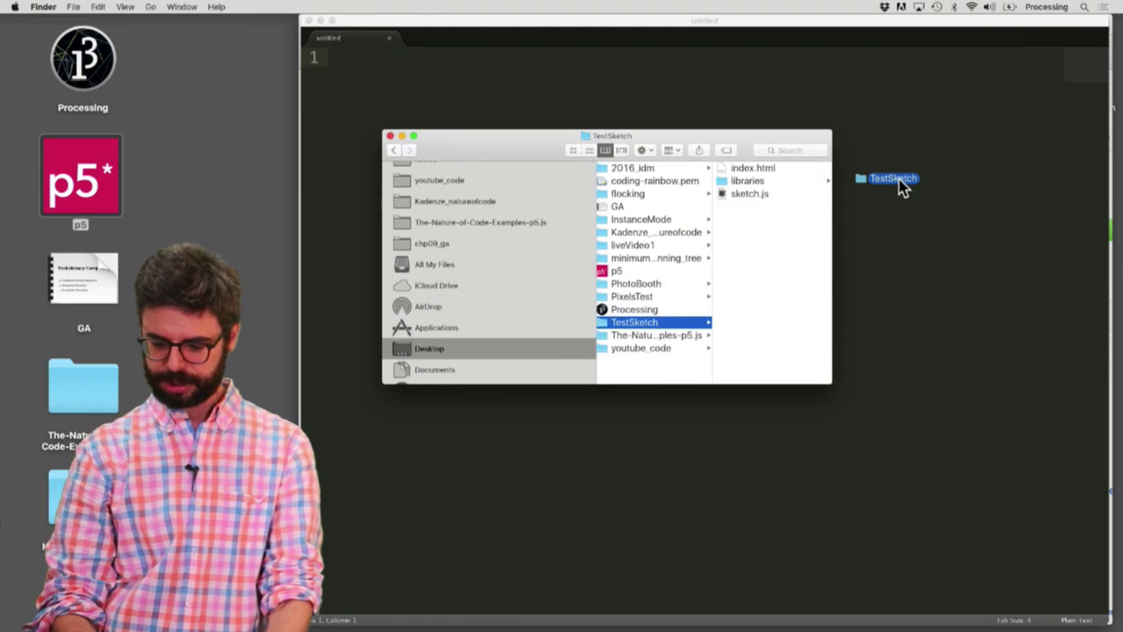
left_click_drag(902, 186, 904, 187)
left_click(646, 82)
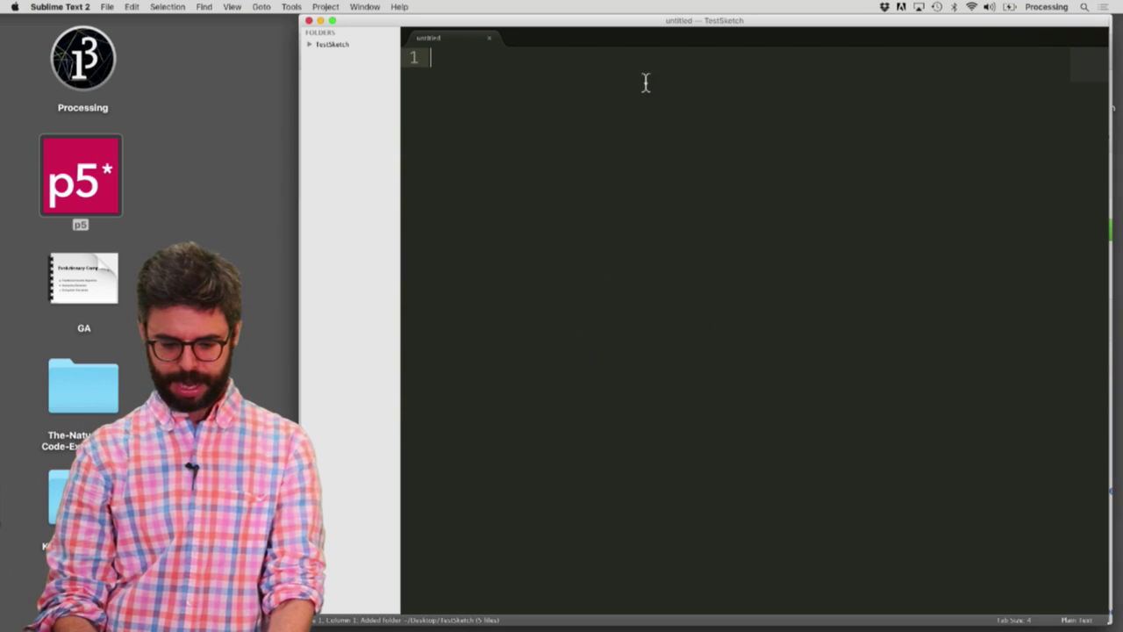
- Open sketch.js from the TestSketch folder and enlarge the editor's text
left_click(308, 44)
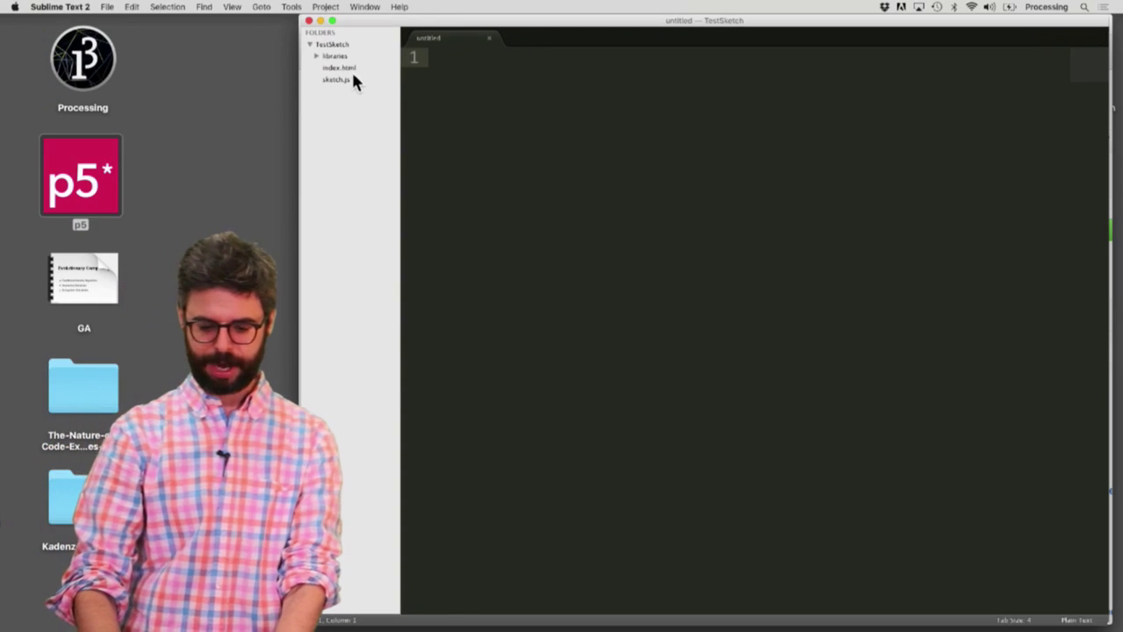
left_click(342, 80)
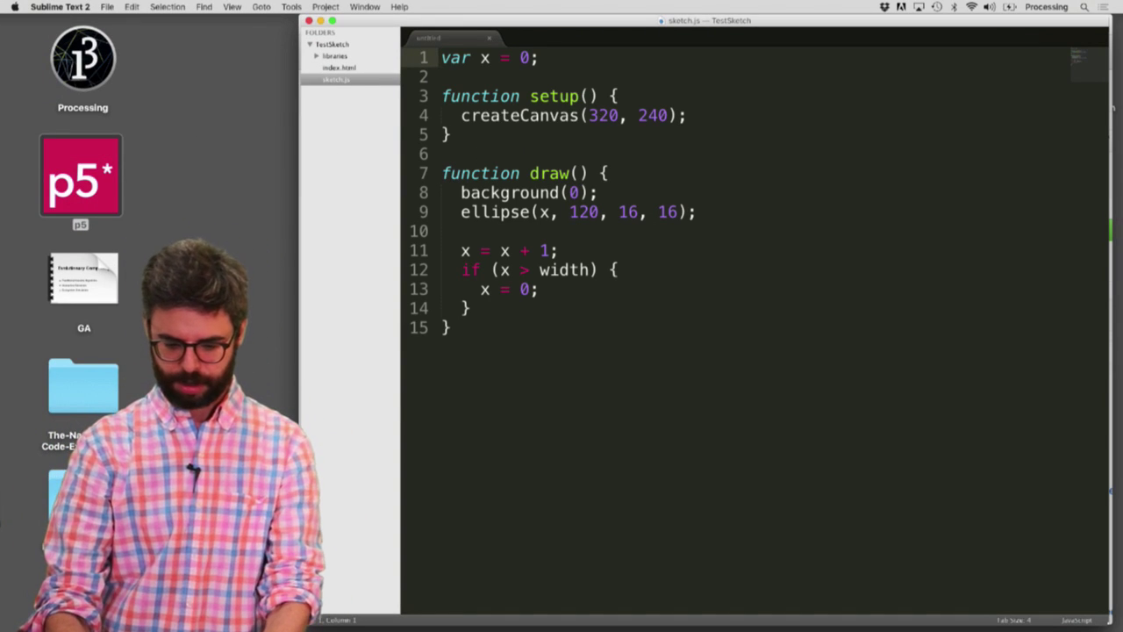
key("super+equal")
key("super+equal")
key("super+equal")
key("super+equal")
key("super+equal")
key("super+equal")
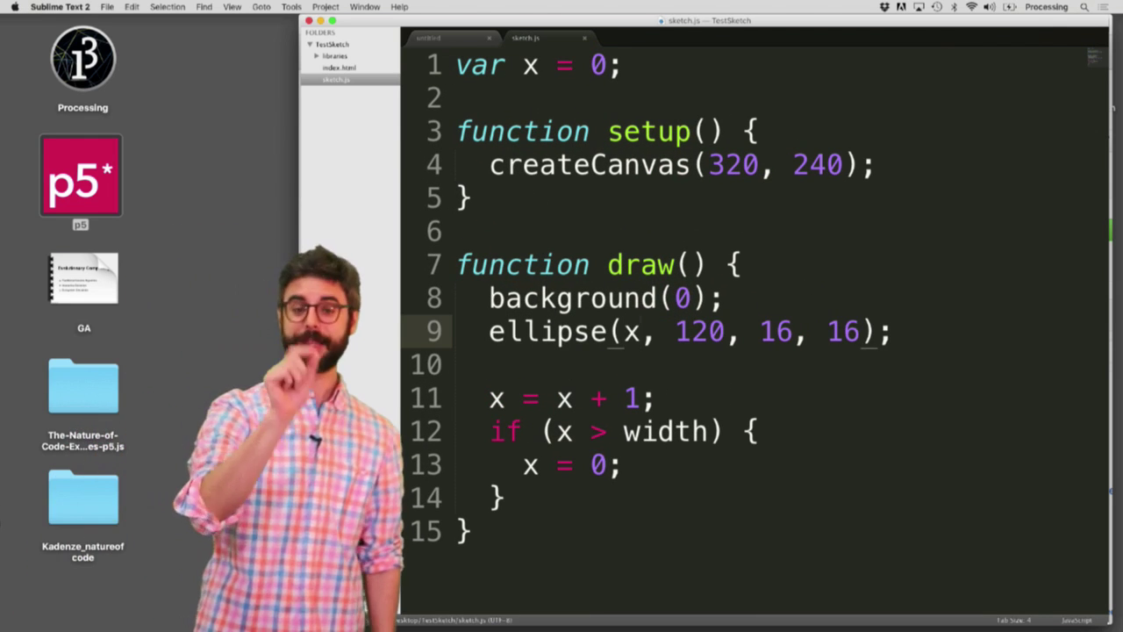
- Switch to Finder and open TestSketch's index.html in the Chrome browser
key("super+Tab")
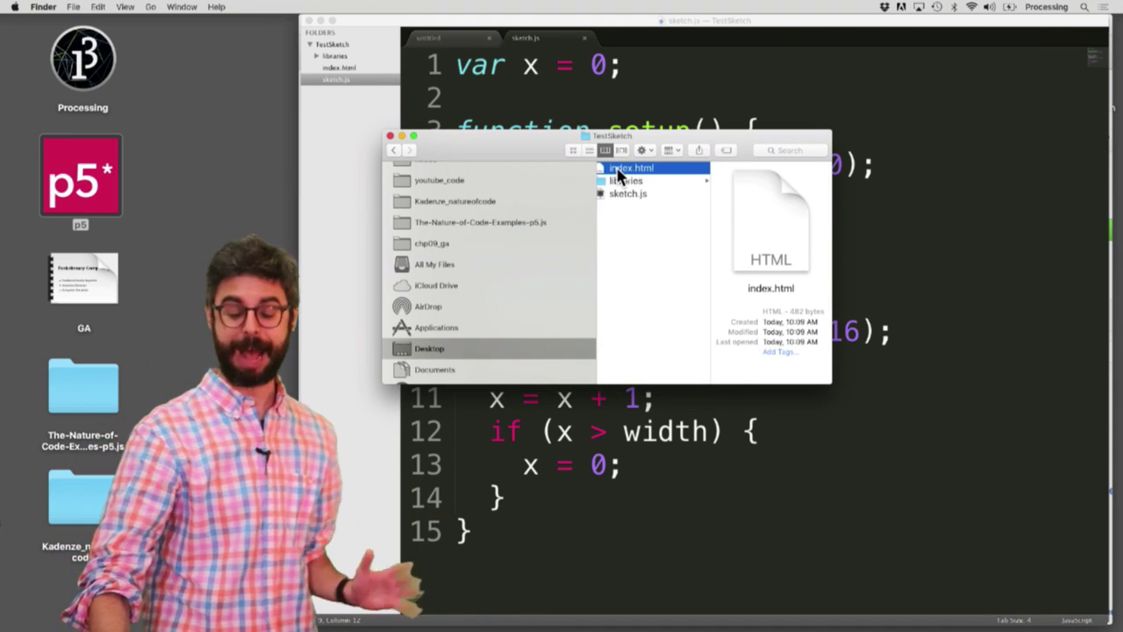
scroll(612, 211, "left", 1)
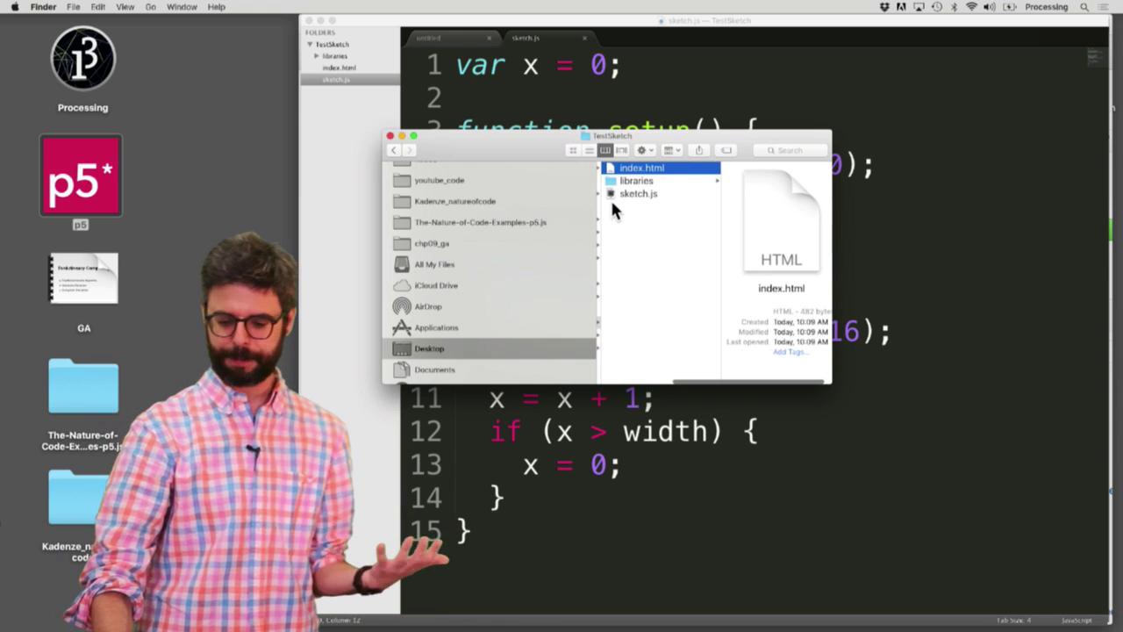
double_click(632, 168)
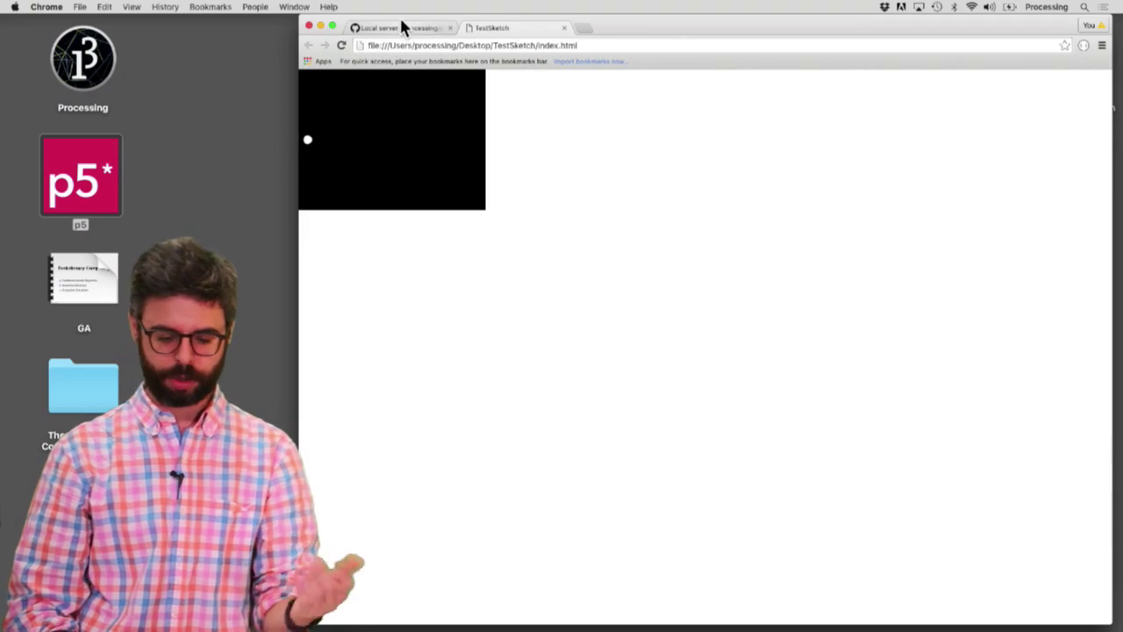
- Examine the p5.js wiki's Local server page for the Python, Node and Apache server instructions
left_click(393, 23)
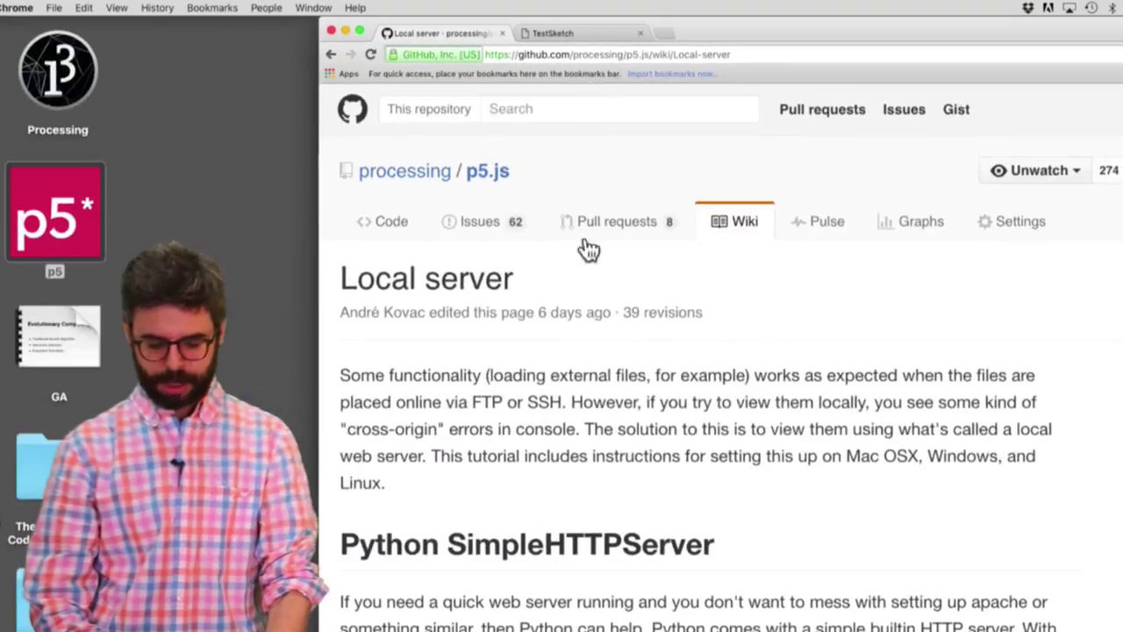
scroll(556, 391, "down", 5)
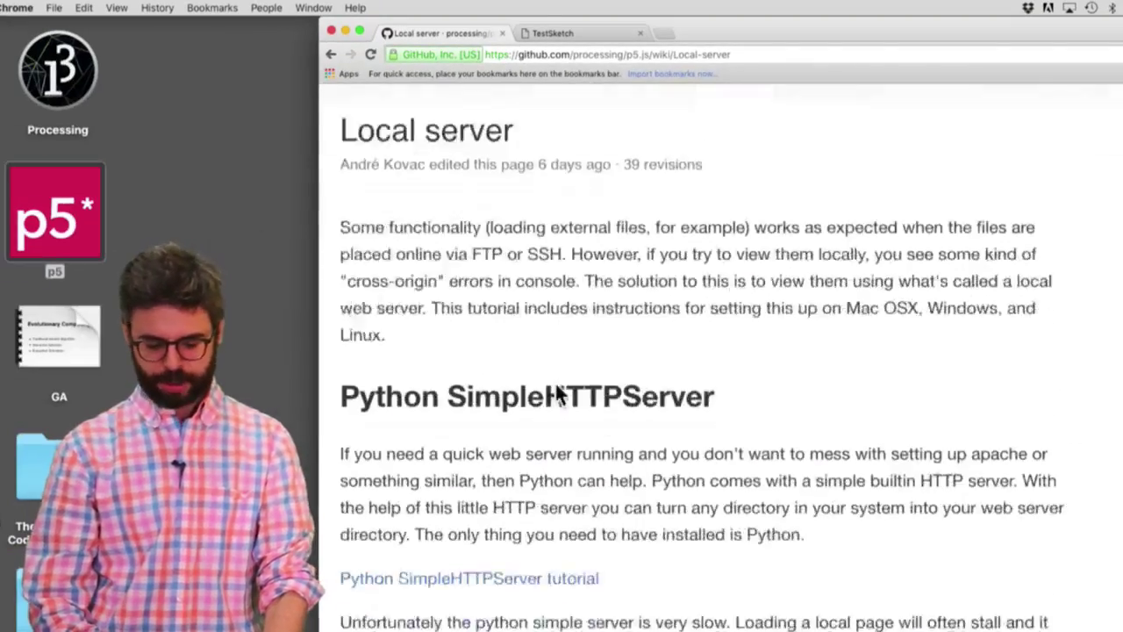
scroll(557, 391, "down", 10)
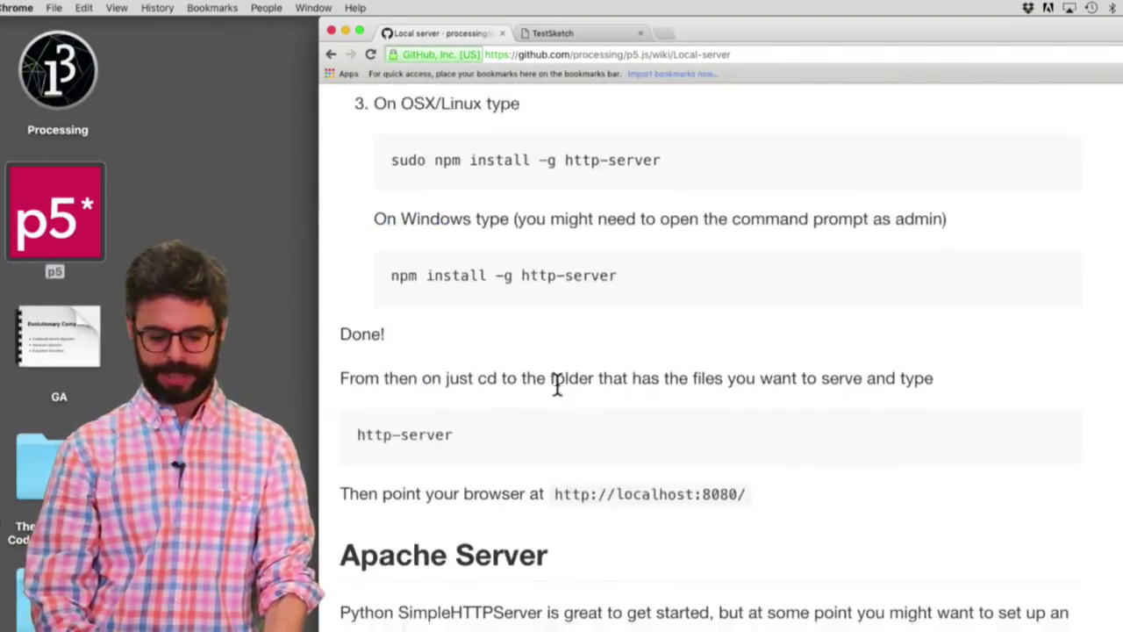
scroll(557, 384, "down", 10)
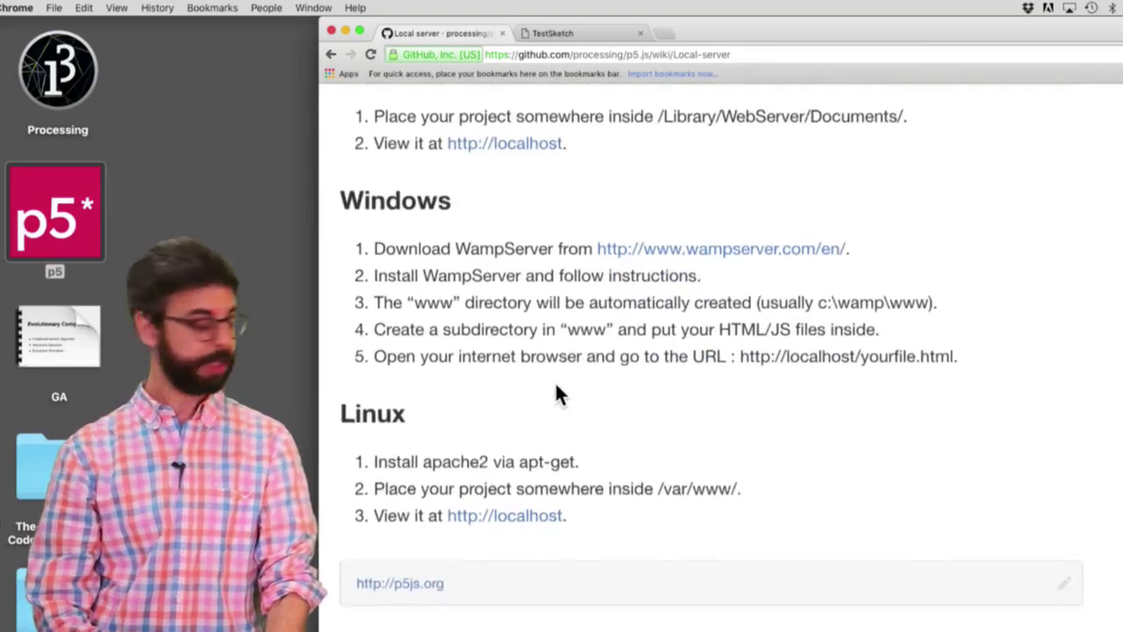
scroll(556, 386, "up", 10)
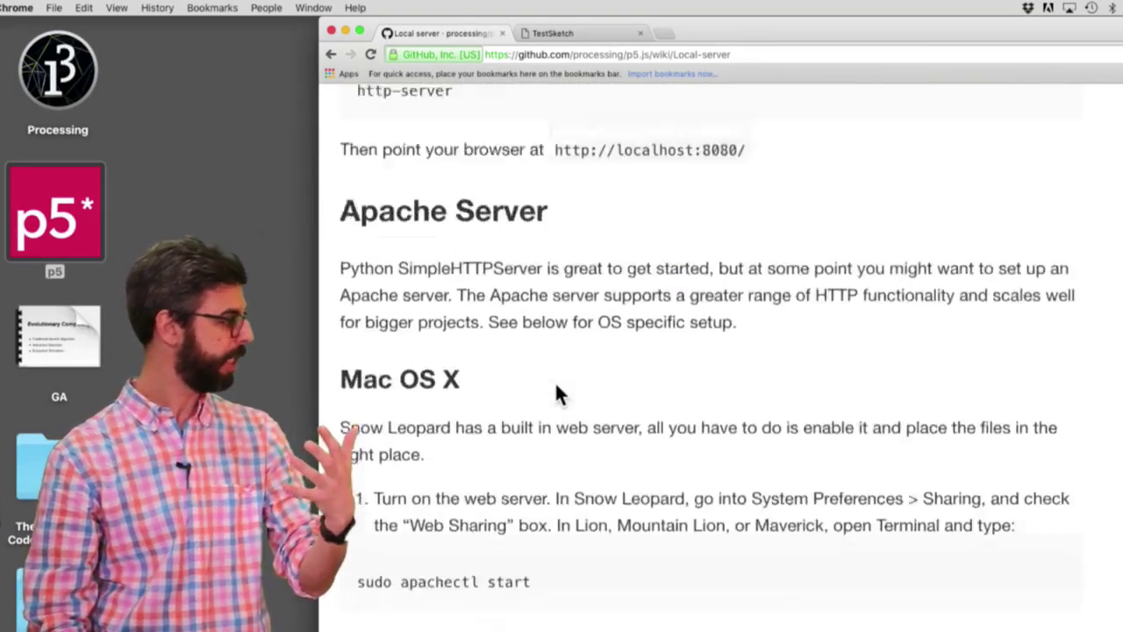
scroll(557, 393, "up", 10)
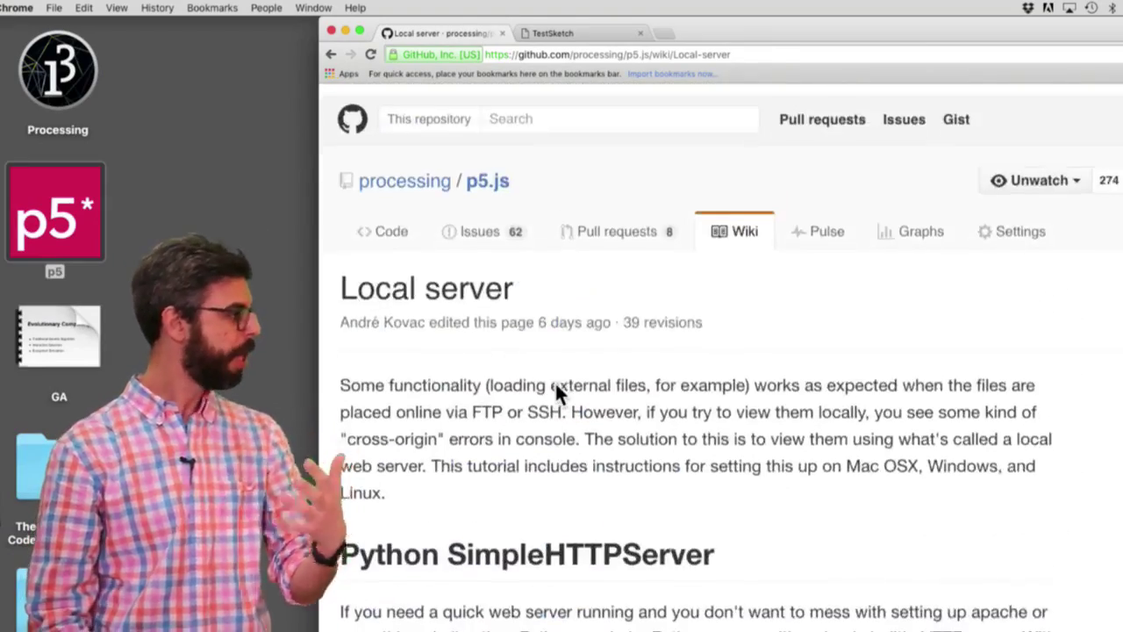
scroll(556, 393, "down", 8)
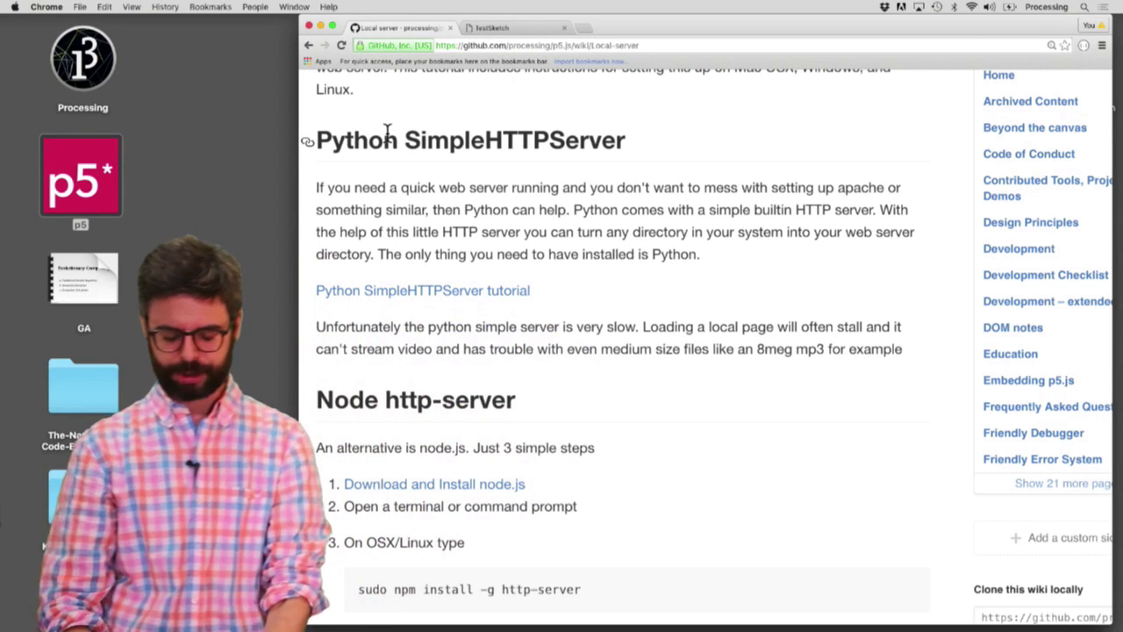
- Switch to Terminal, change to the Desktop directory and start a local server with "python -m SimpleHTTPServer"
key("super+Tab")
key("super+Tab")
key("super+Tab")
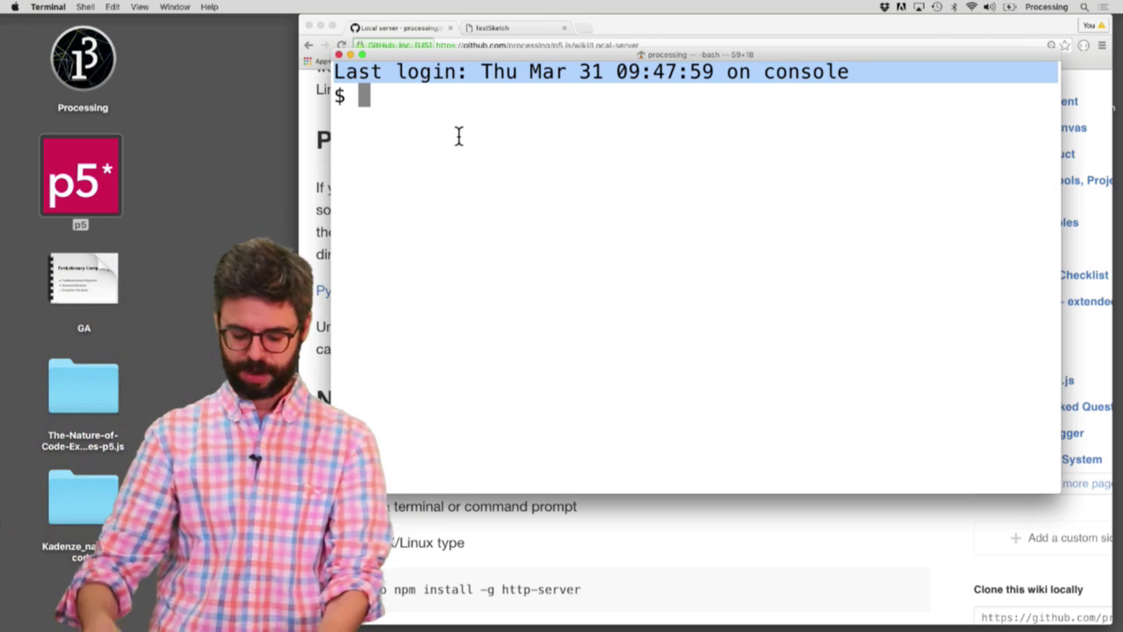
type("python -m SimpleHTTPServer")
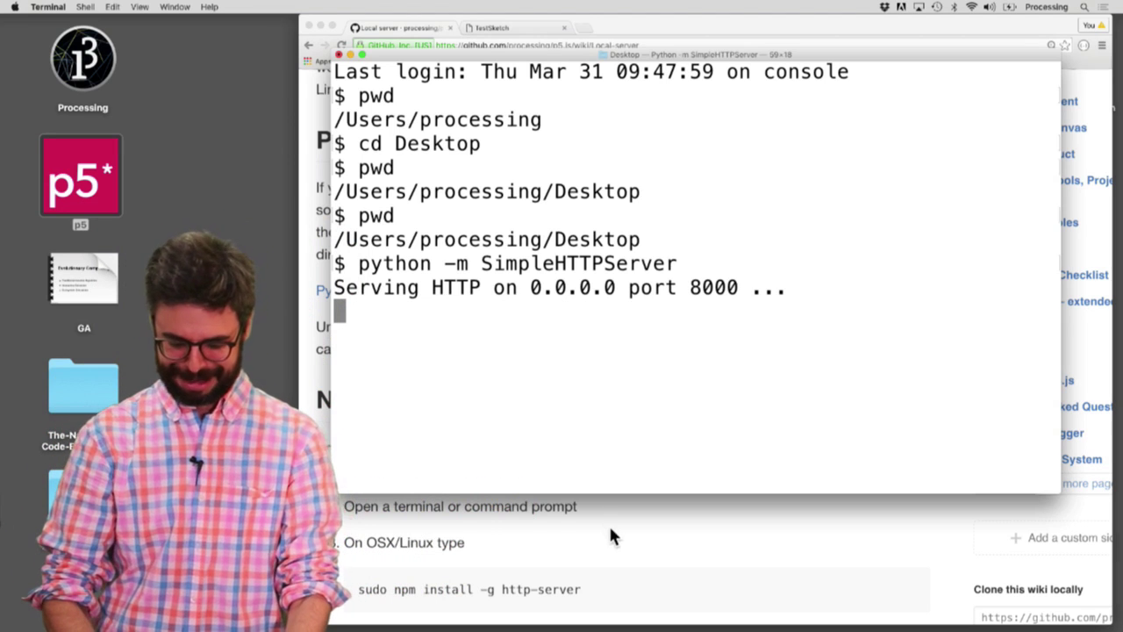
left_click(612, 538)
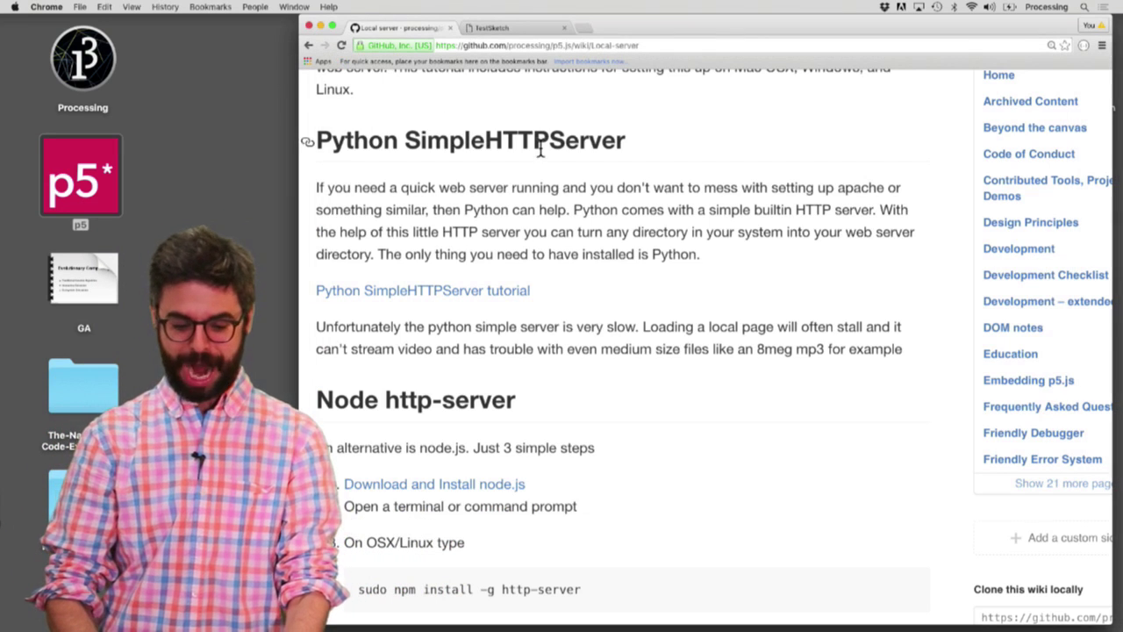
left_click(503, 28)
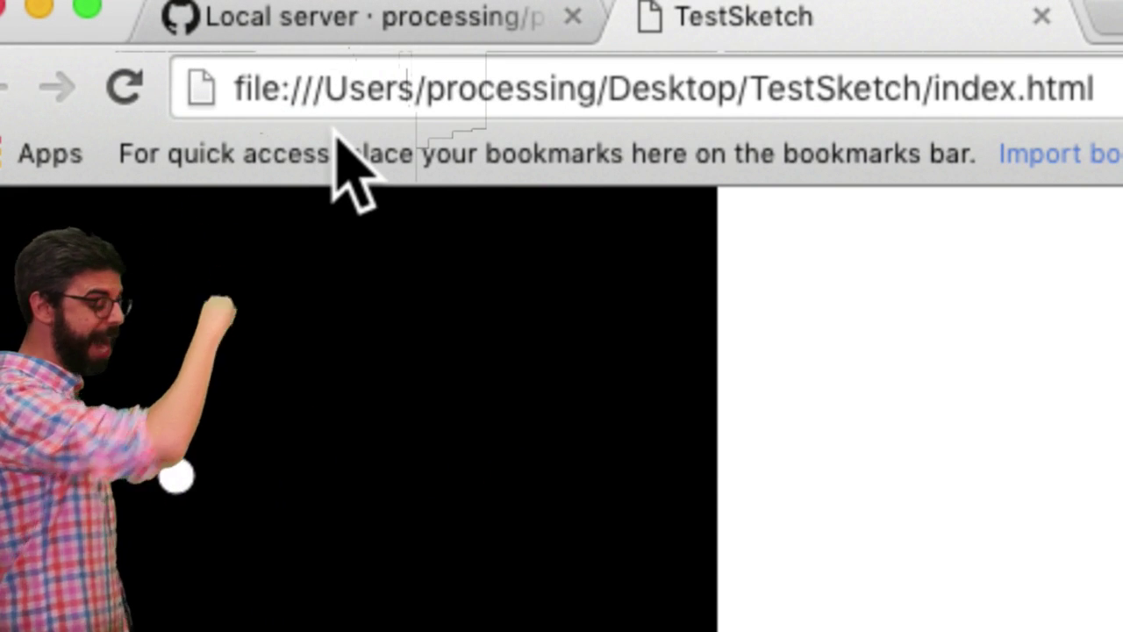
double_click(371, 87)
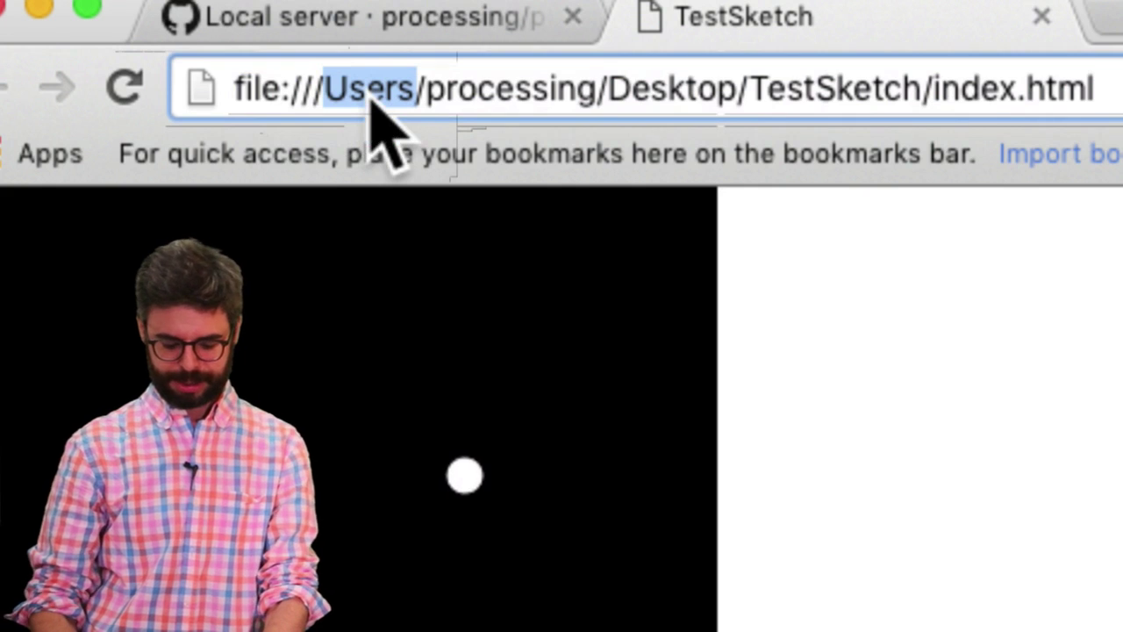
key("super+l")
type("http://l")
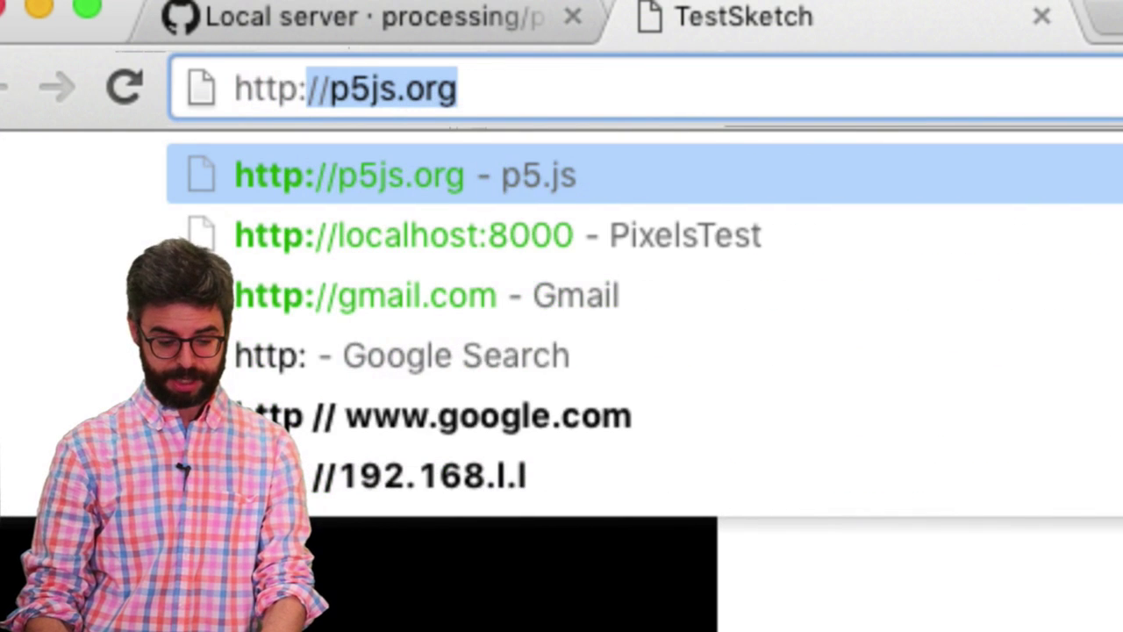
type("ocalhost:8000")
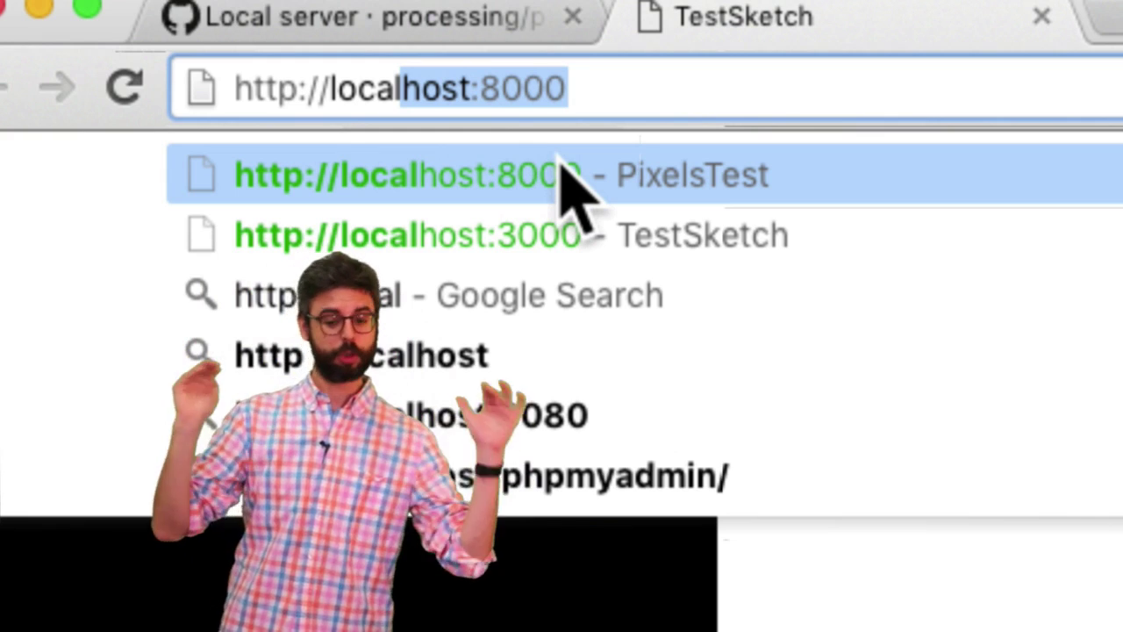
left_click(567, 185)
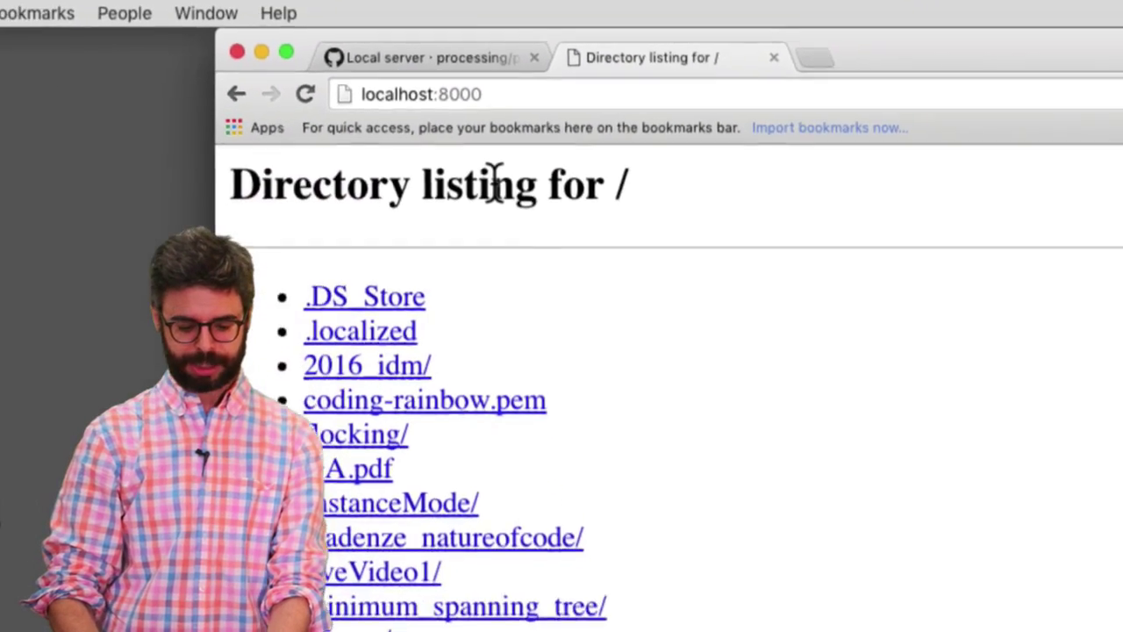
- Enlarge the directory listing page so its links are easier to read
scroll(417, 421, "down", 1)
scroll(417, 422, "up", 1)
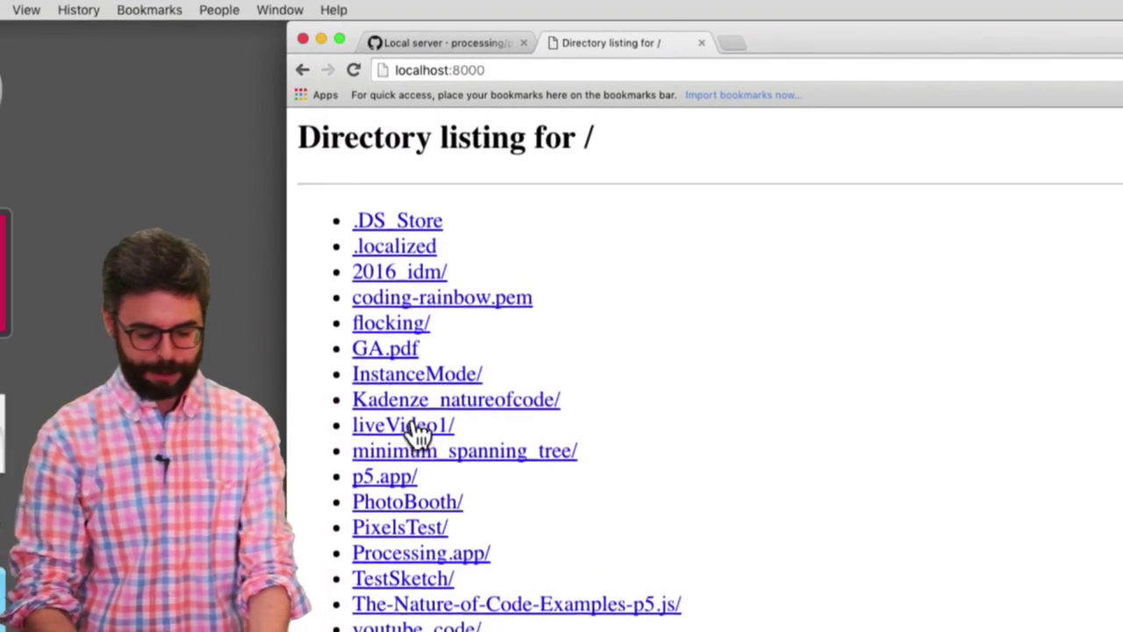
key("super+equal")
key("super+equal")
key("super+equal")
key("super+equal")
key("super+equal")
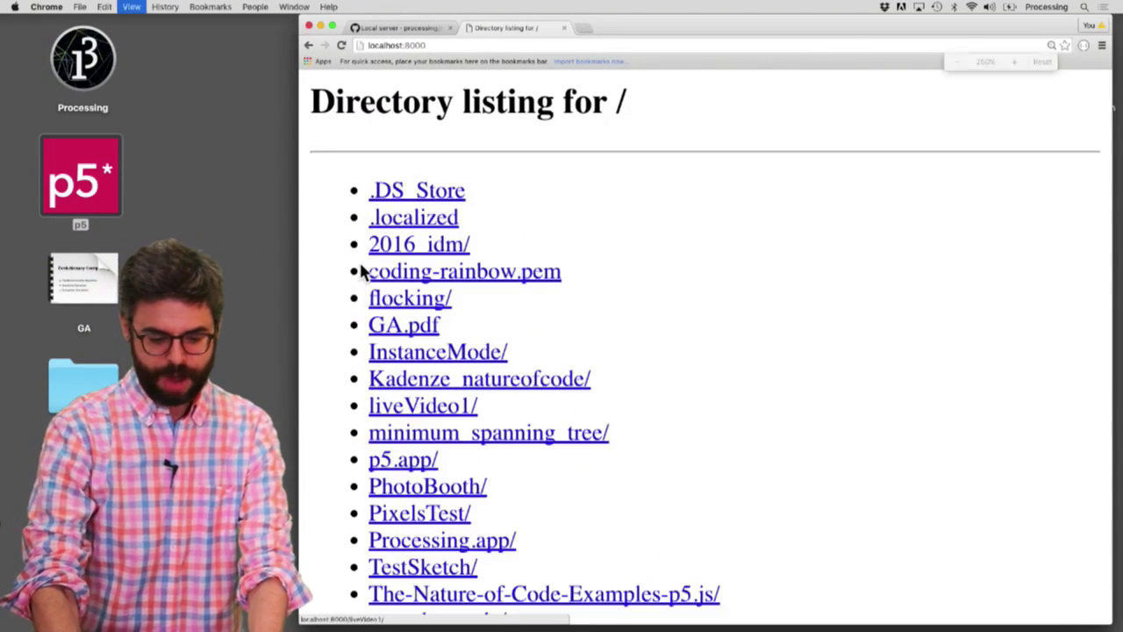
- Open the PhotoBooth sketch from the directory listing and zoom the page out to fit its canvas and video
scroll(388, 373, "down", 3)
scroll(388, 373, "down", 1)
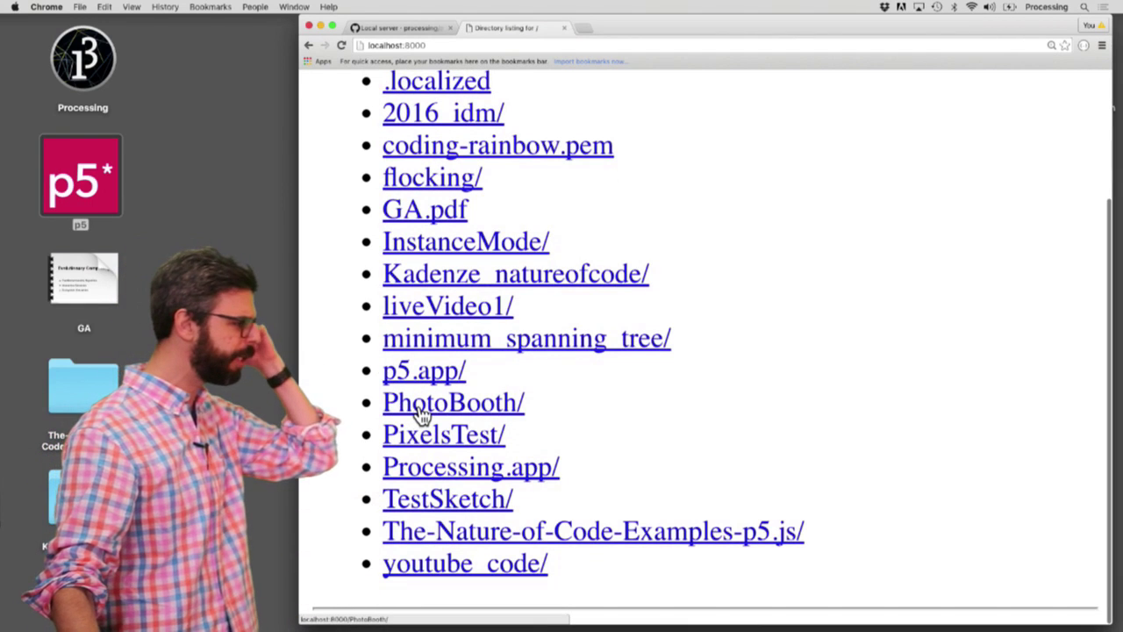
left_click(422, 412)
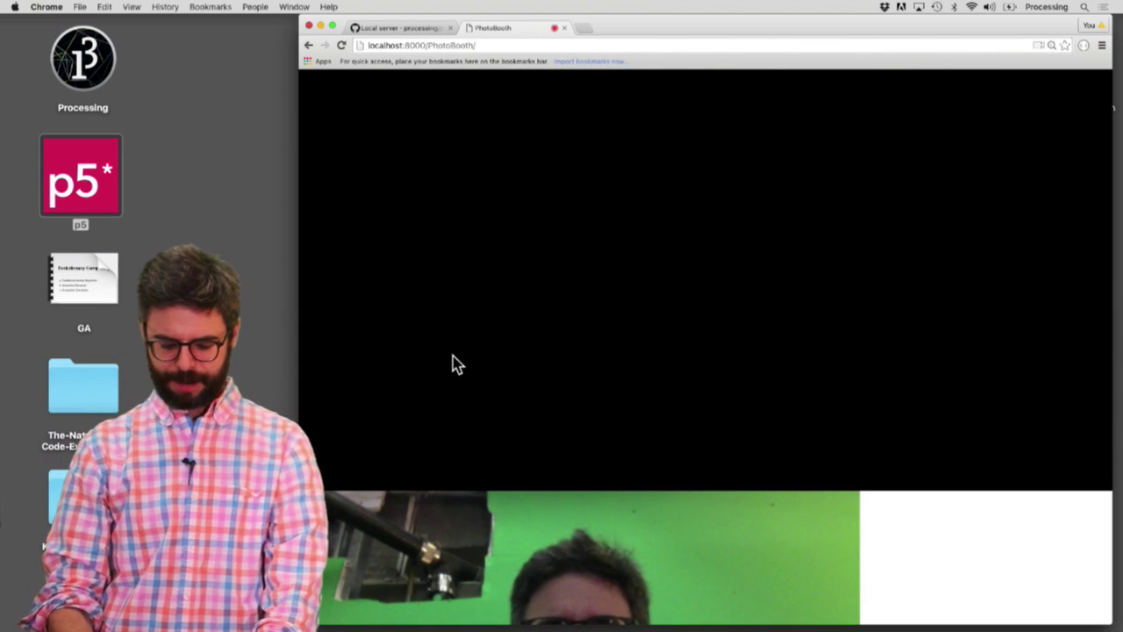
key("super+alt+j")
key("super+minus")
key("super+minus")
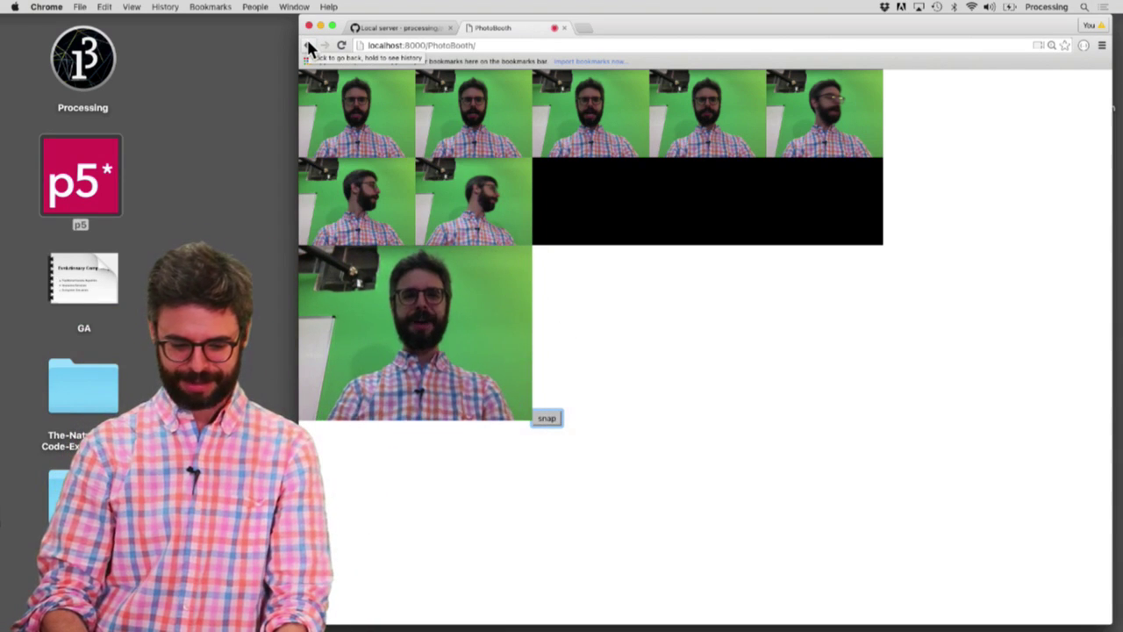
- View the minimum_spanning_tree sketch from the local server's directory listing, then return to the listing
left_click(309, 46)
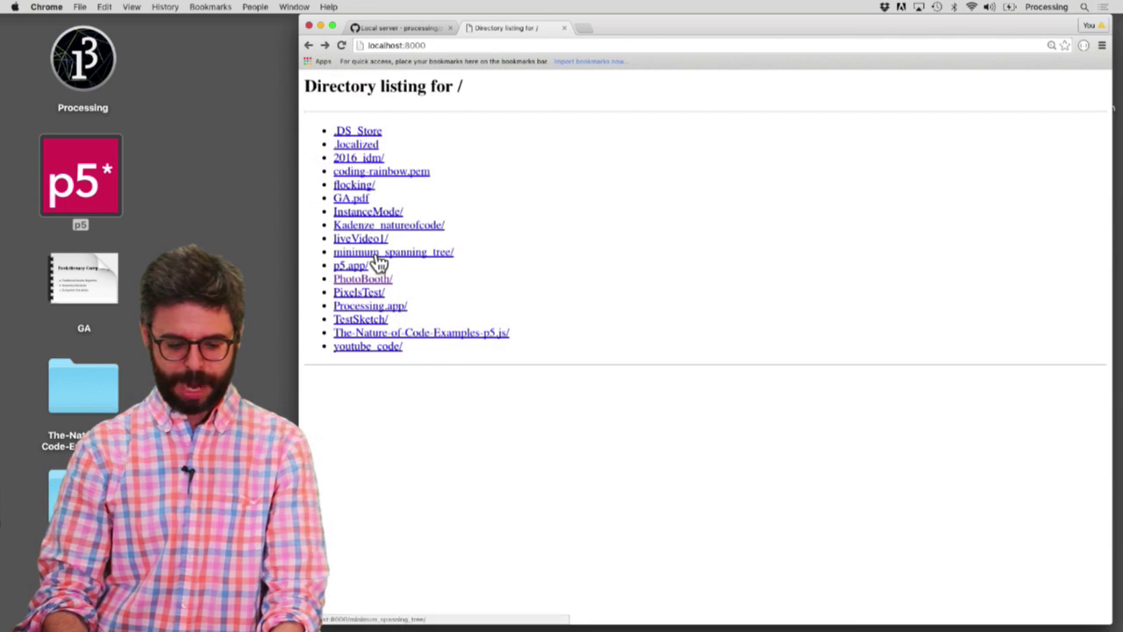
left_click(377, 254)
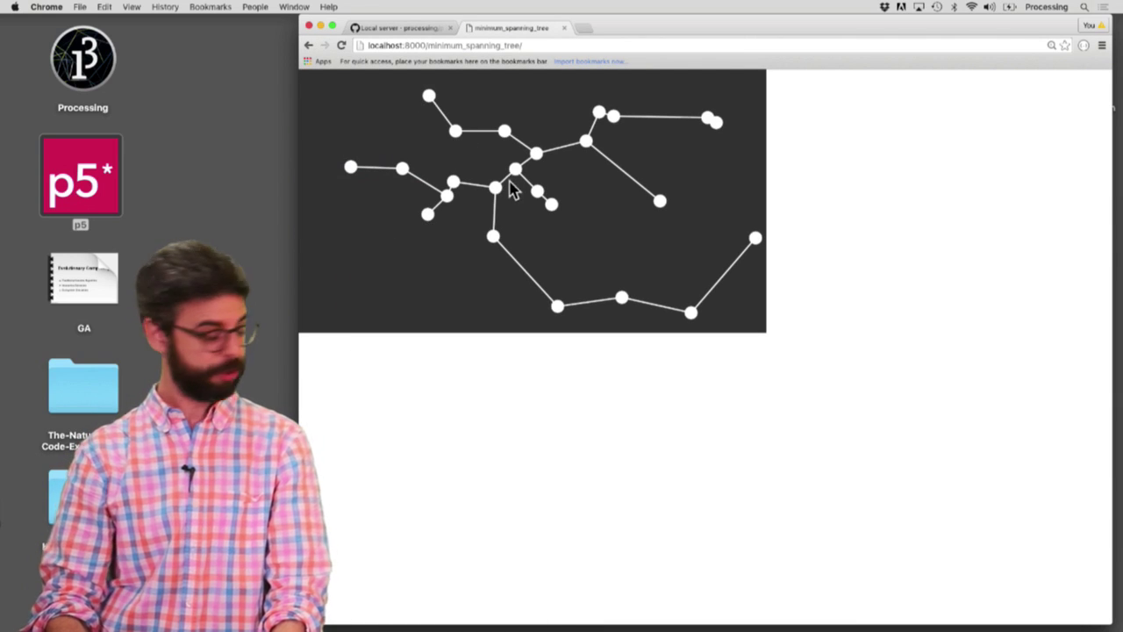
left_click(309, 47)
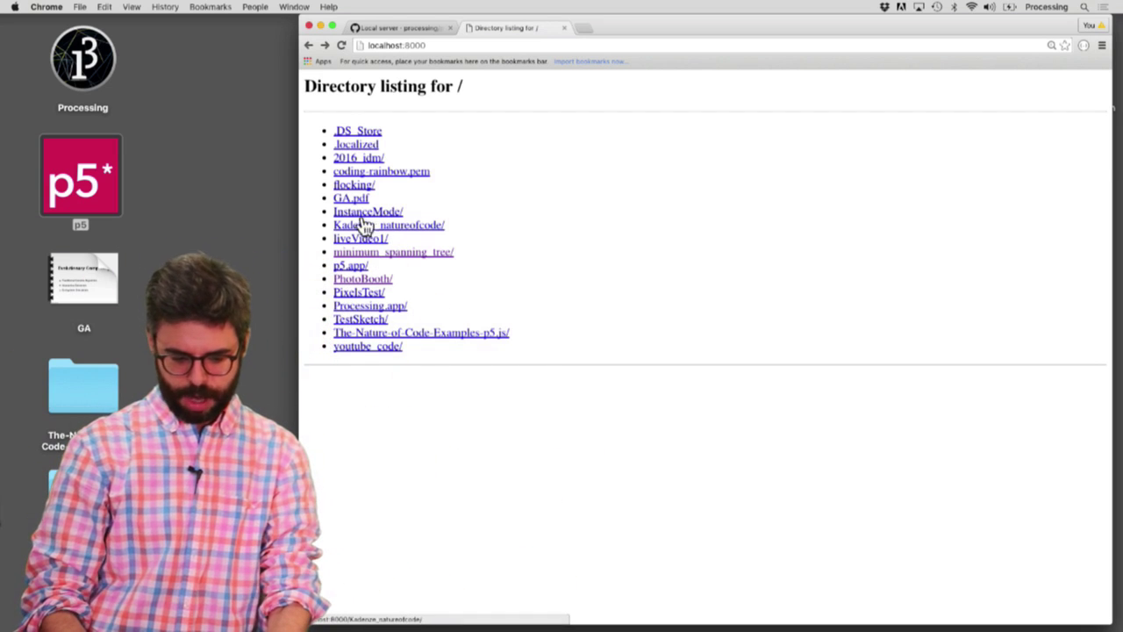
- Open the TestSketch folder from the directory listing and enlarge the page so the canvas is easier to see
left_click(358, 321)
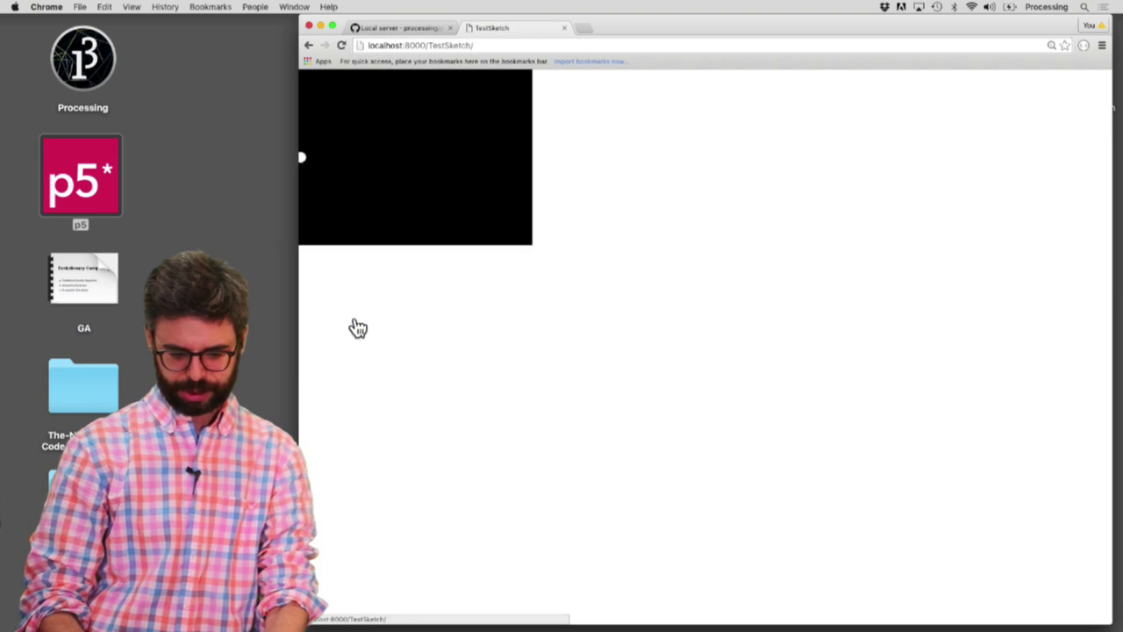
key("super+equal")
key("super+equal")
key("super+equal")
key("super+equal")
key("super+equal")
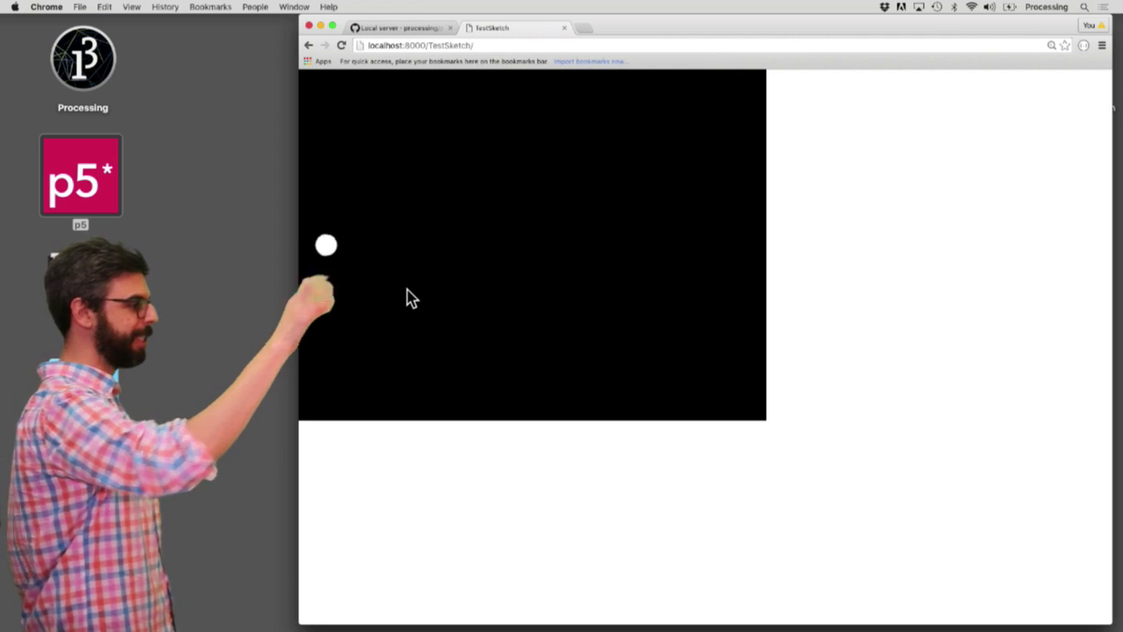
- Switch to Sublime Text, change the background value in draw() to 100, save sketch.js and reload the sketch in Chrome
key("super+Tab")
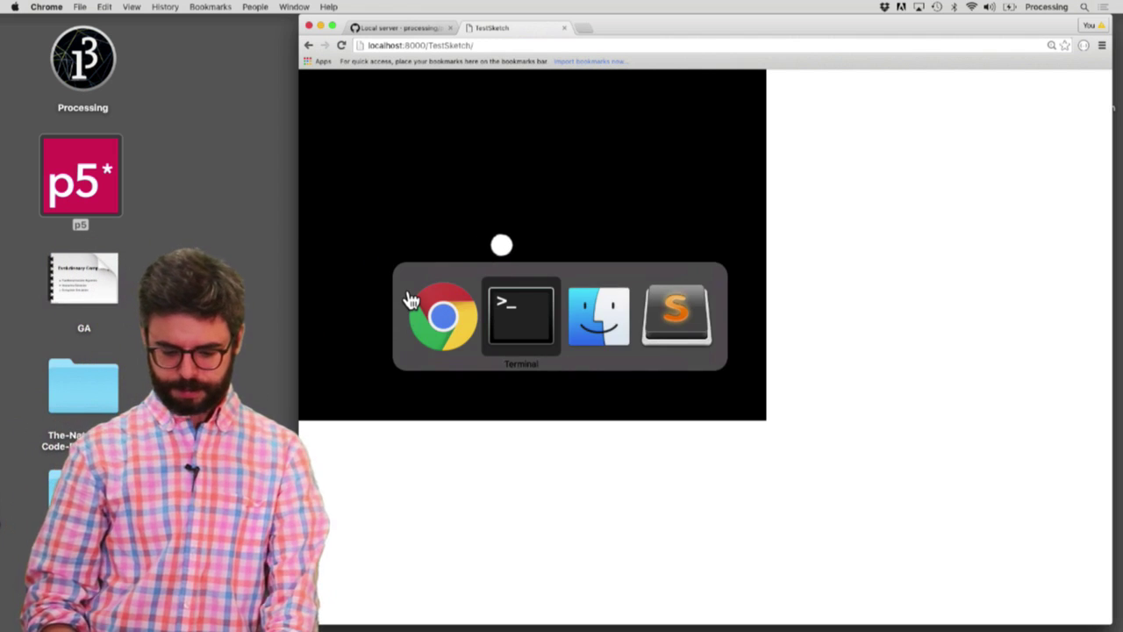
key("super+Tab")
key("super+Tab")
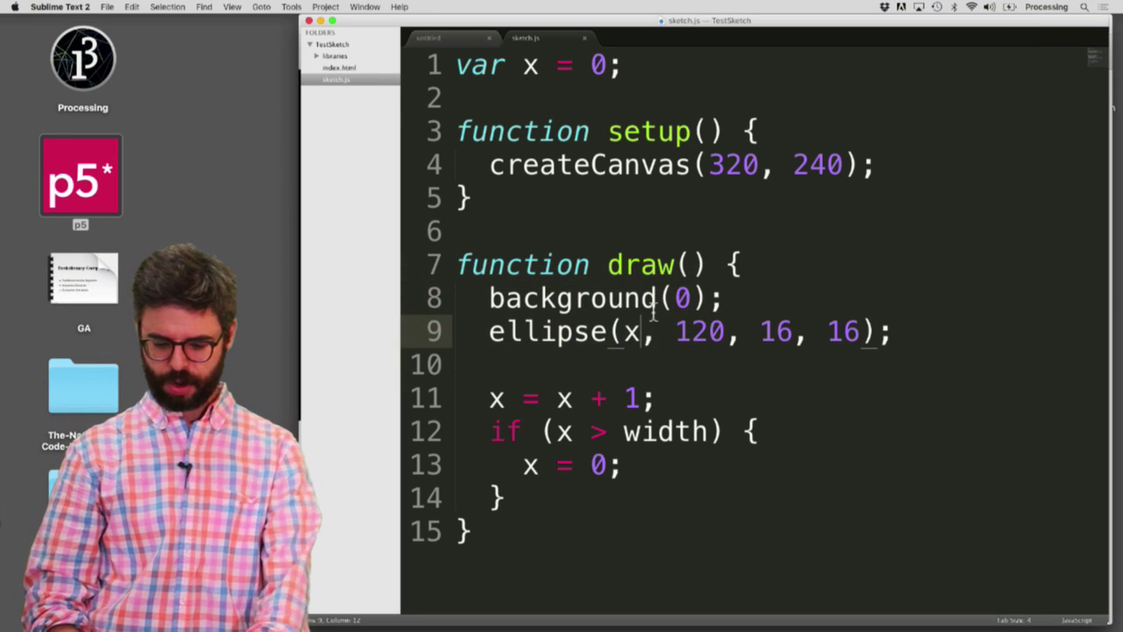
left_click(688, 300)
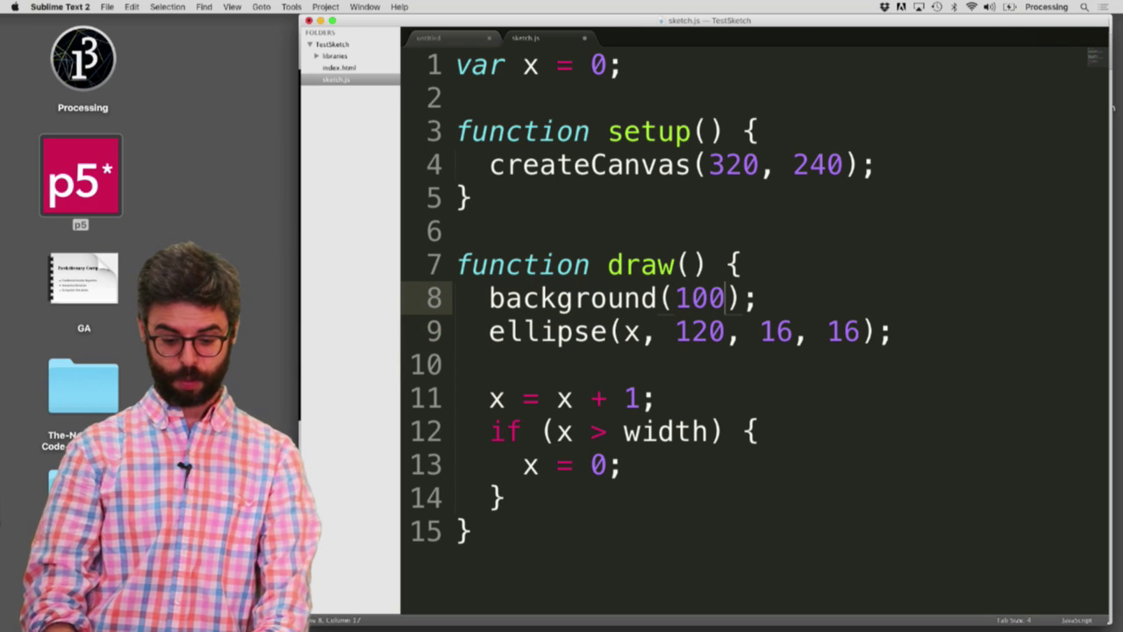
key("super+Tab")
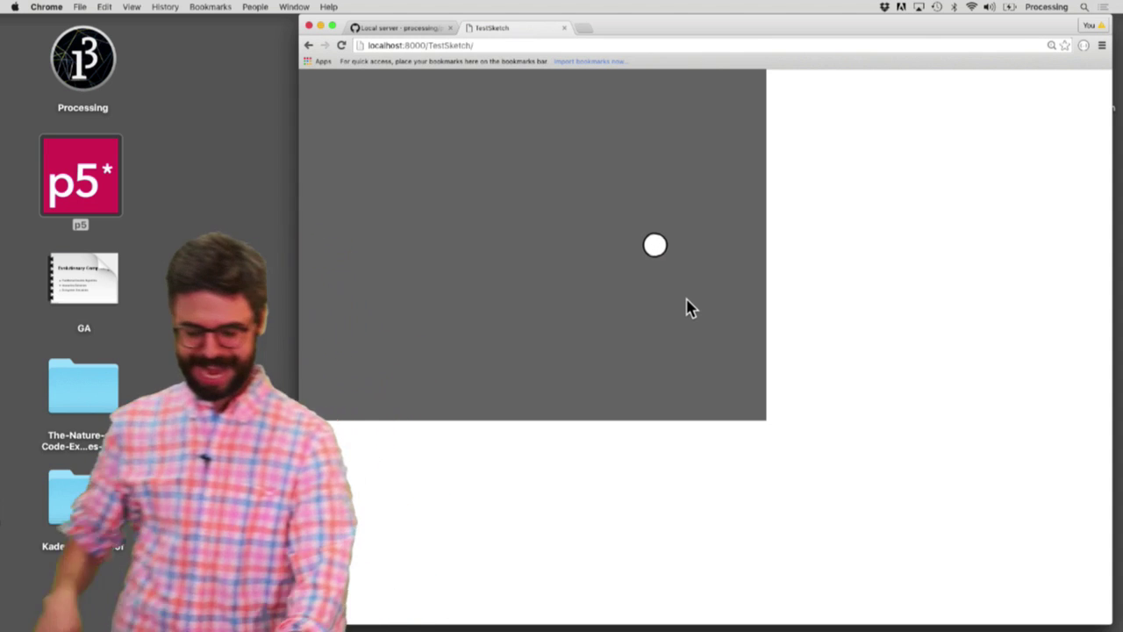
- Switch to Sublime Text, add console.log(x); as the first line of draw(), save the file and return to the sketch in Chrome
key("super+Tab")
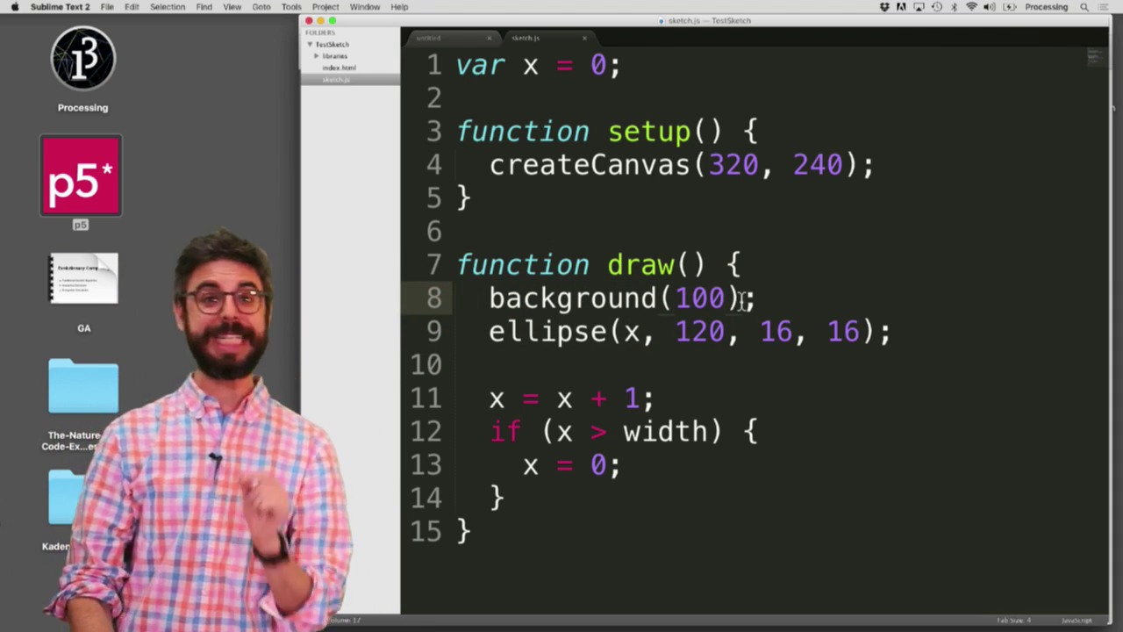
left_click(769, 275)
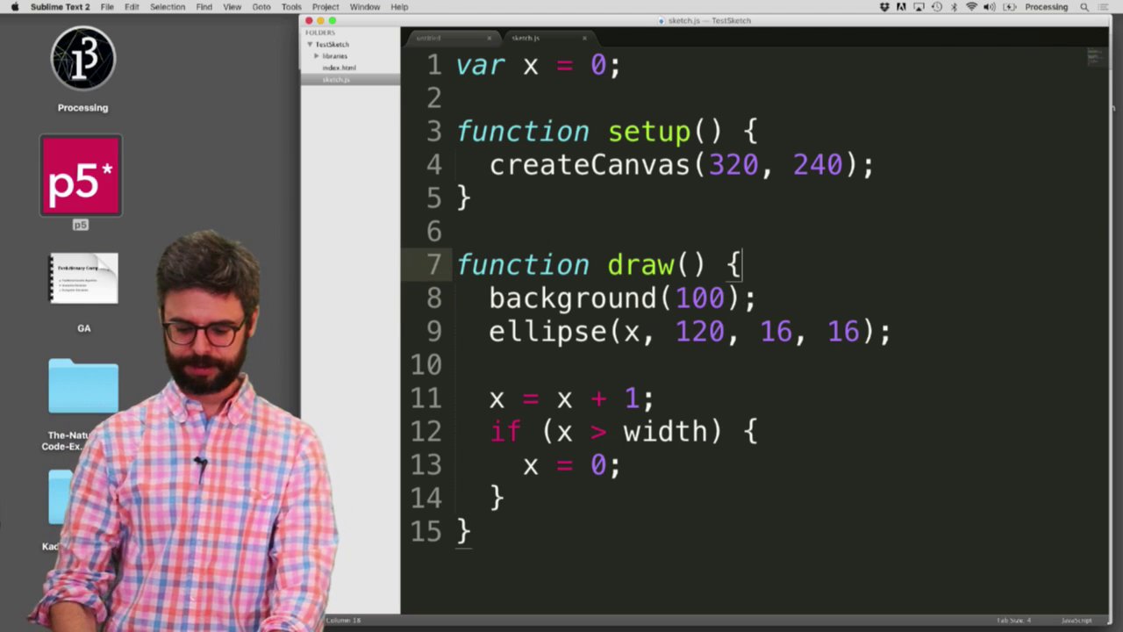
key("Return")
type("console.log(x);")
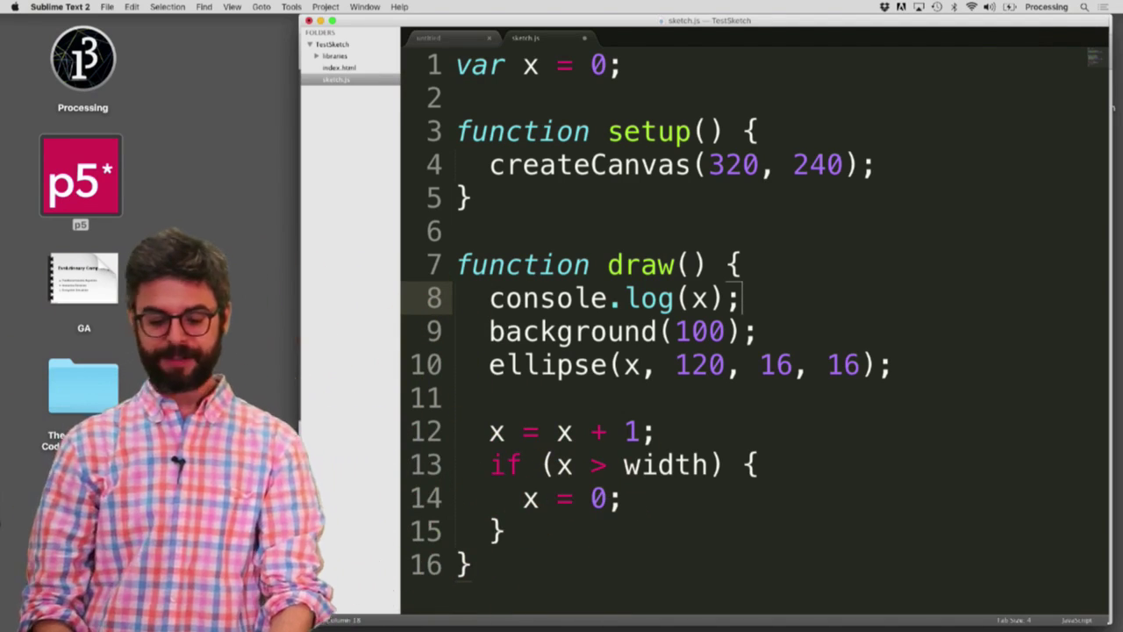
key("super+Tab")
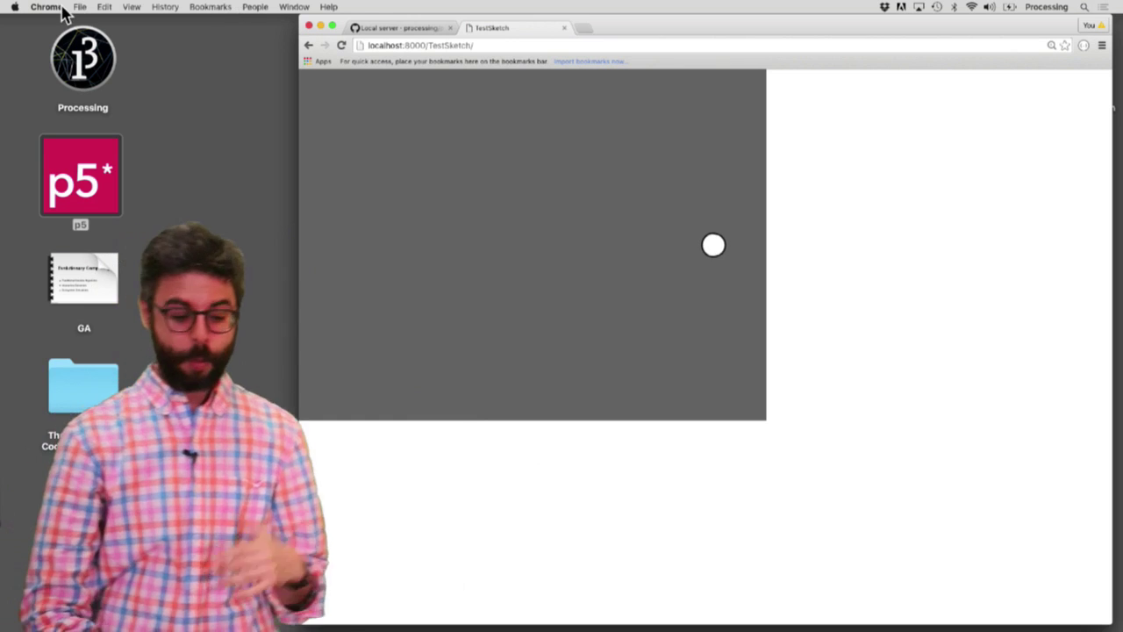
- Open the JavaScript console beside the sketch, then narrow it and zoom the page out so the whole canvas fits
left_click(132, 7)
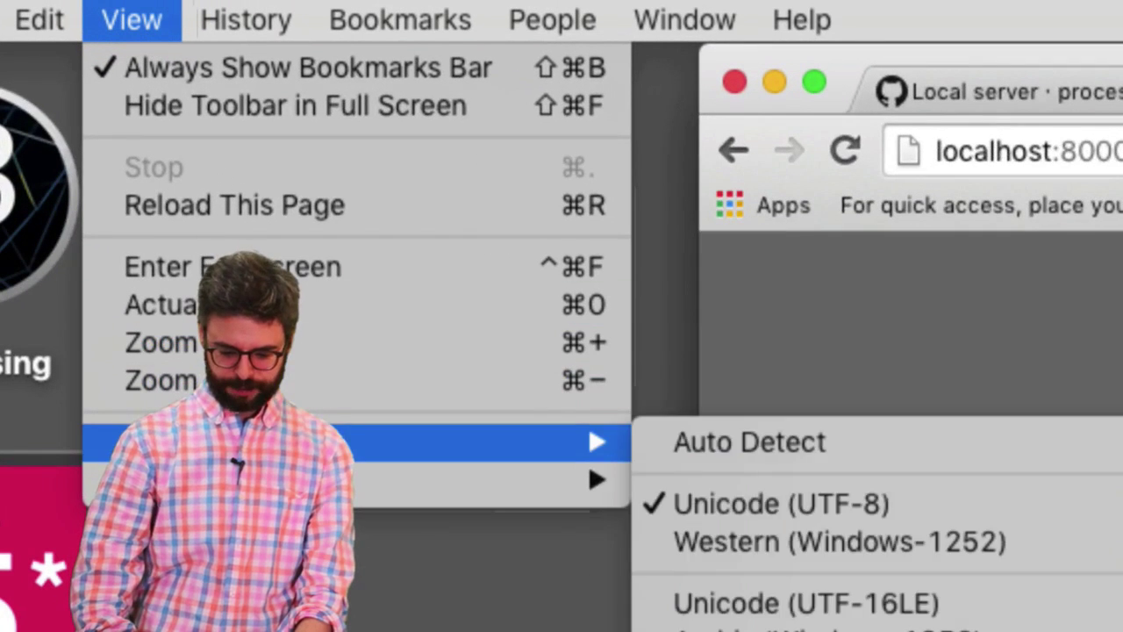
mouse_move(175, 141)
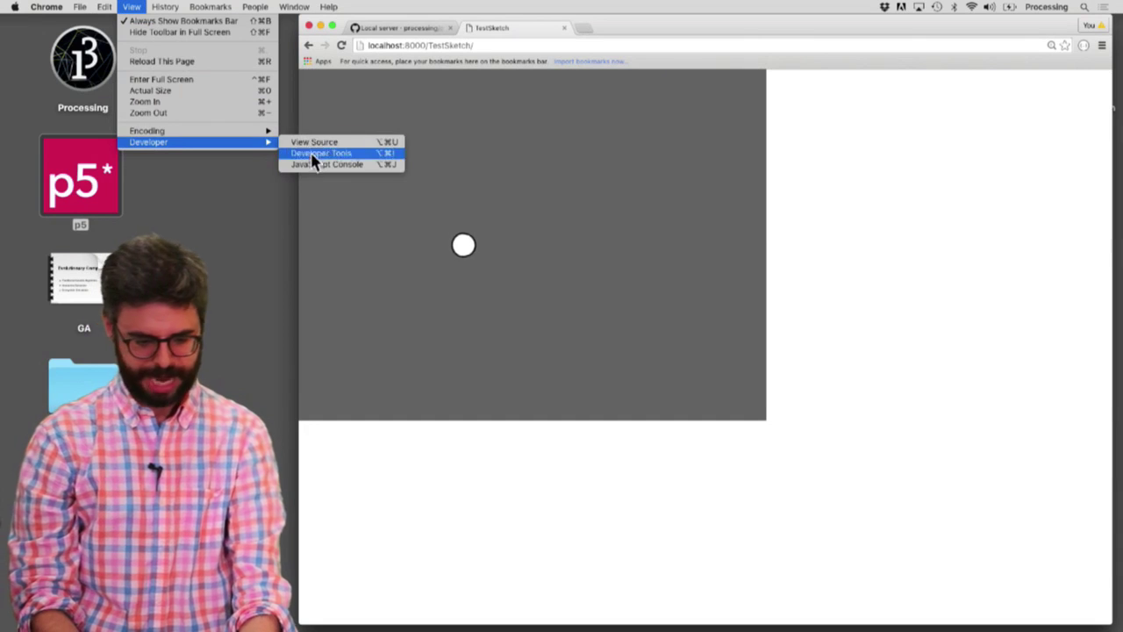
left_click(319, 165)
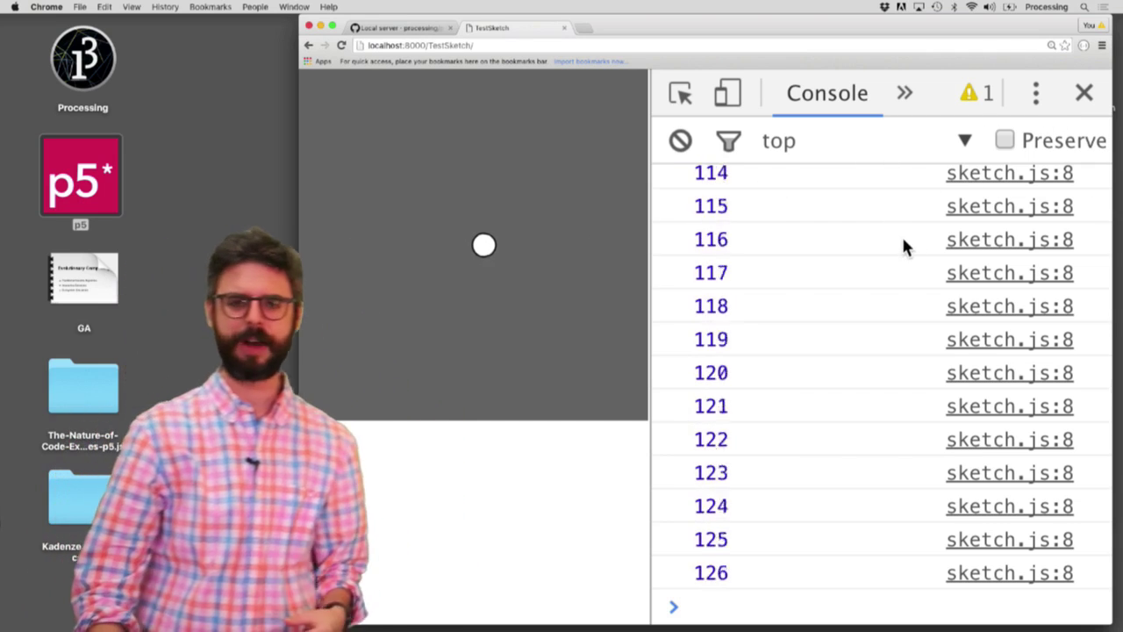
left_click_drag(650, 272, 748, 263)
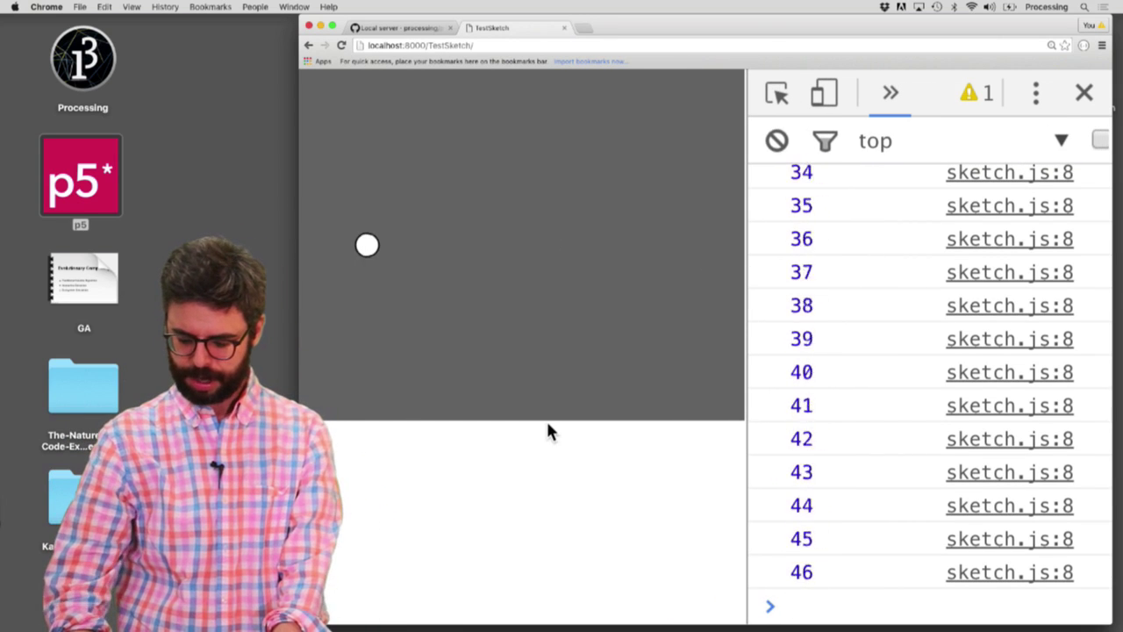
key("super+minus")
key("super+minus")
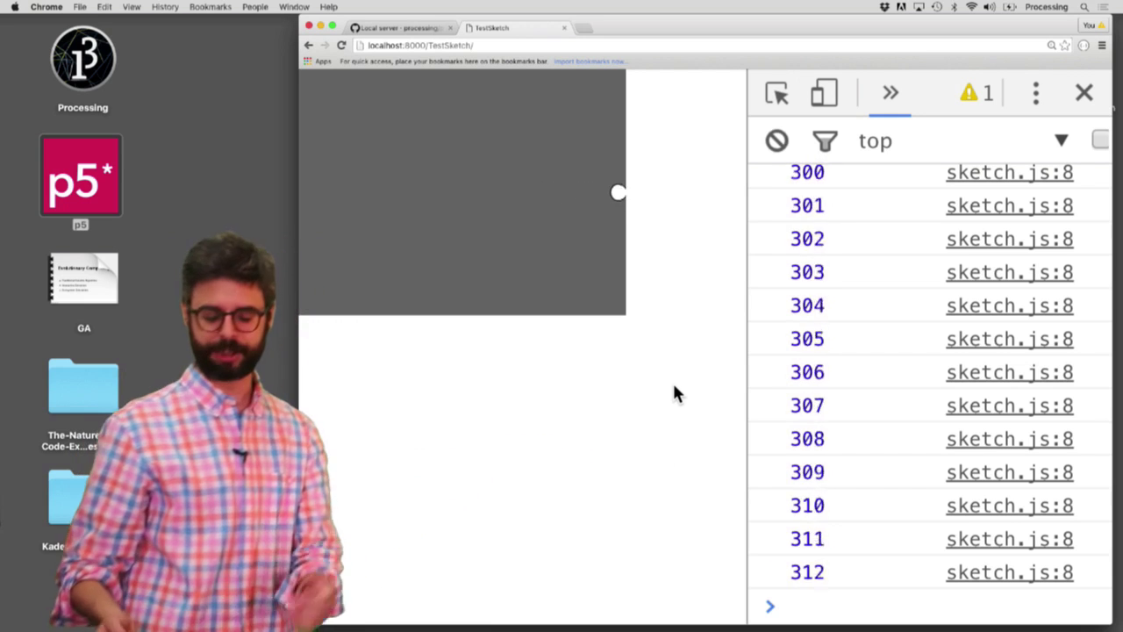
- Switch to Sublime Text, comment out the console.log(x); line, save sketch.js and reload the sketch in Chrome
key("super+Tab")
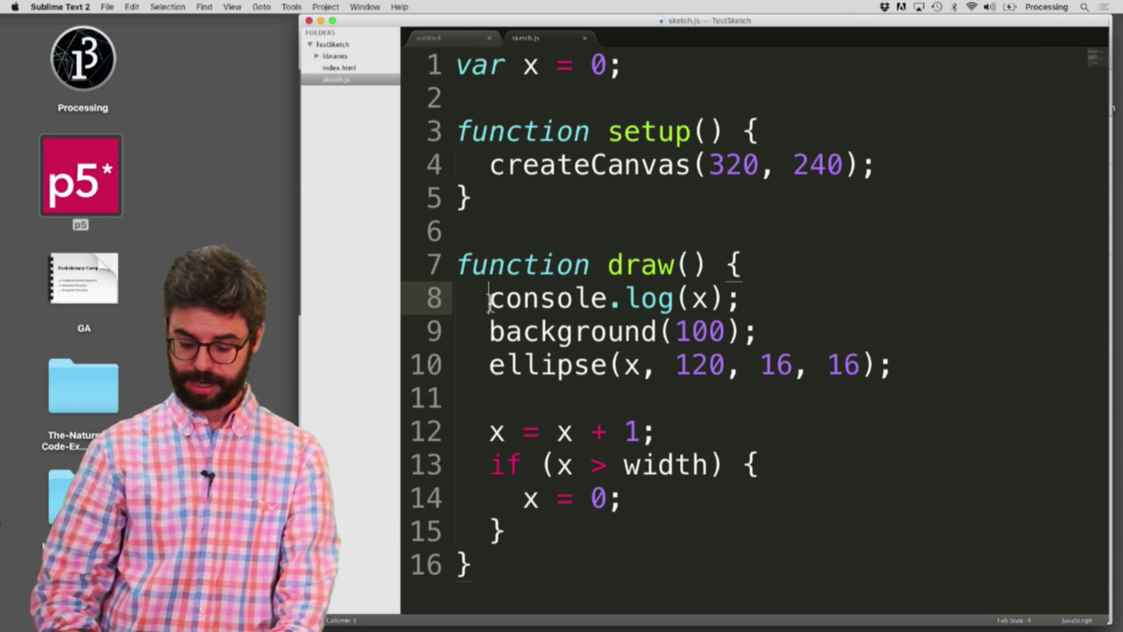
type("//")
key("super+s")
key("super+Tab")
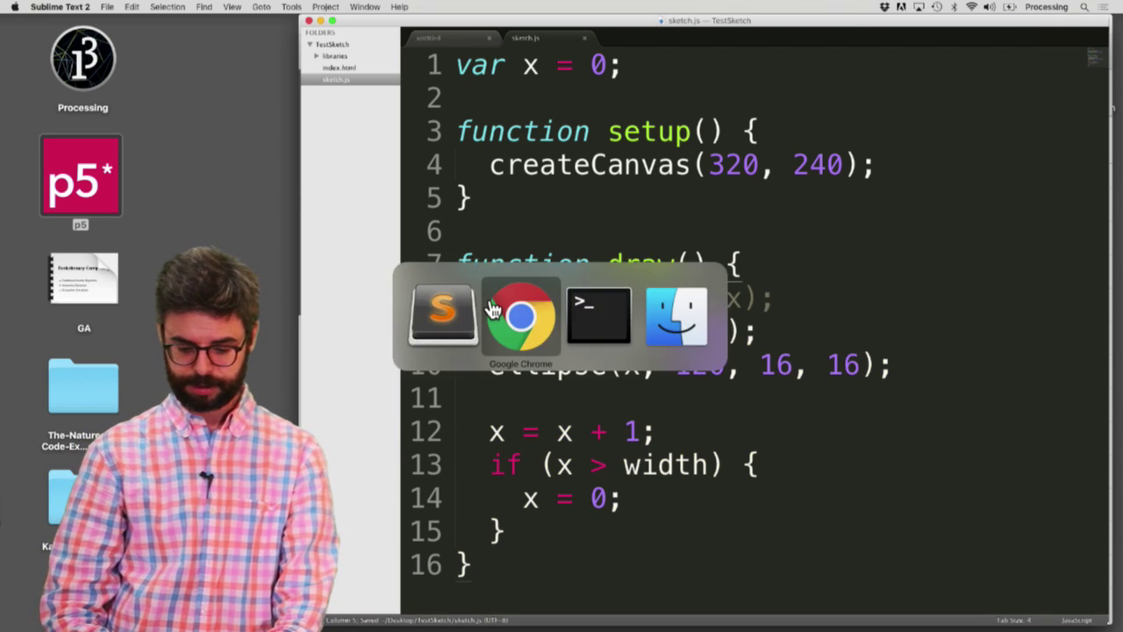
key("super+r")
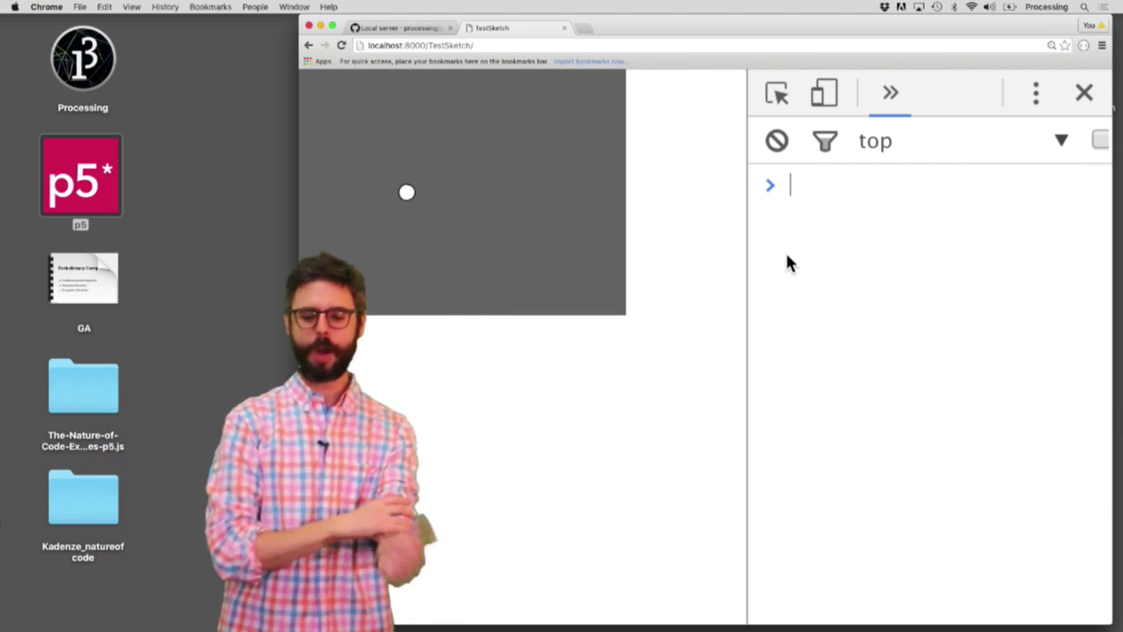
- Query x in the console, set it with x = 50;, and pause and resume the animation with noLoop(); and loop();
type("x")
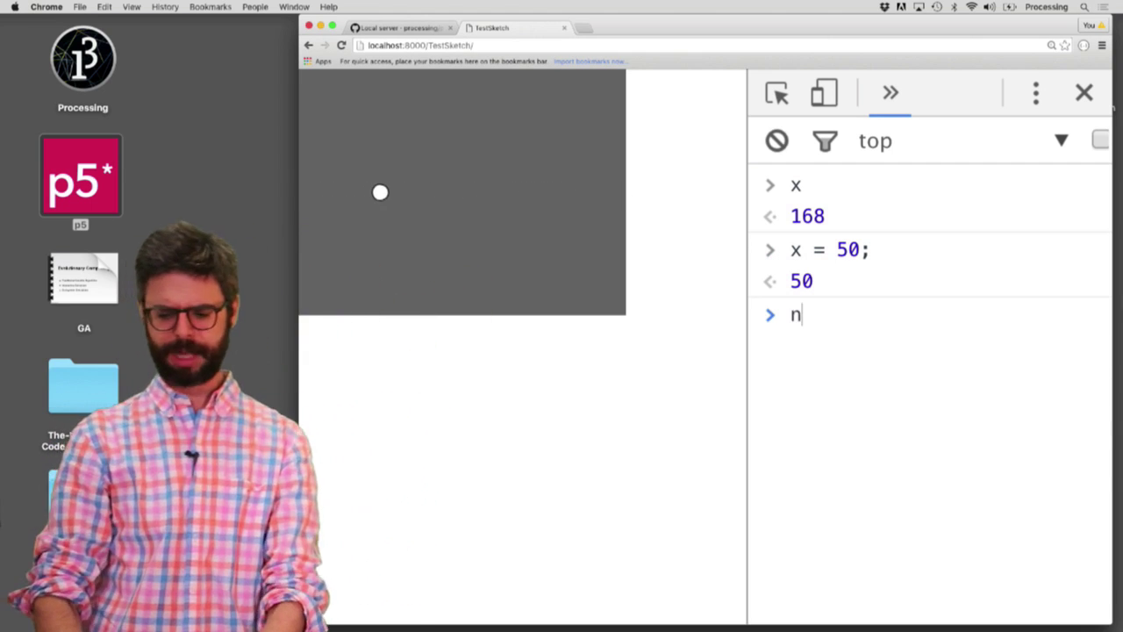
type("oLoo")
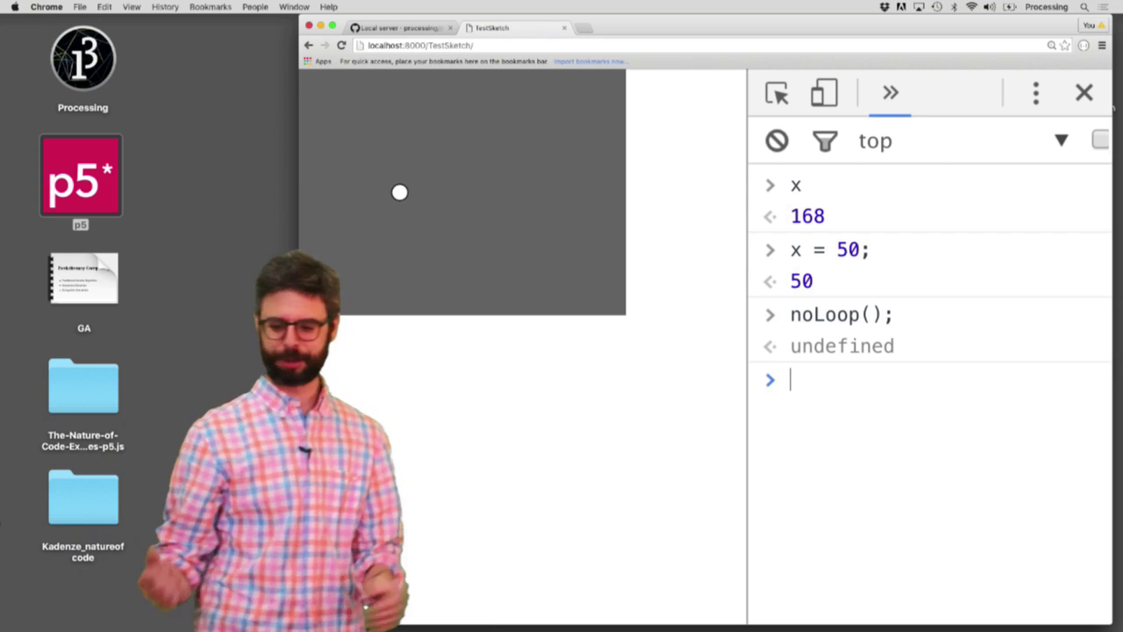
type("loop")
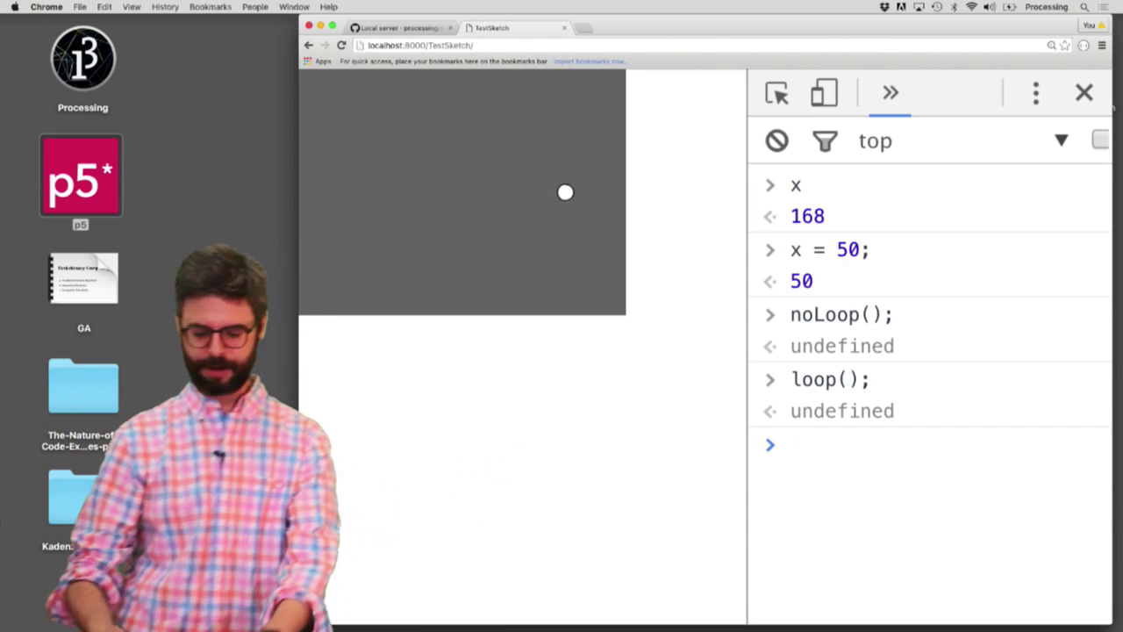
- Add a paragraph to the page by running createP('hello'); in the console
type("createP('hello');")
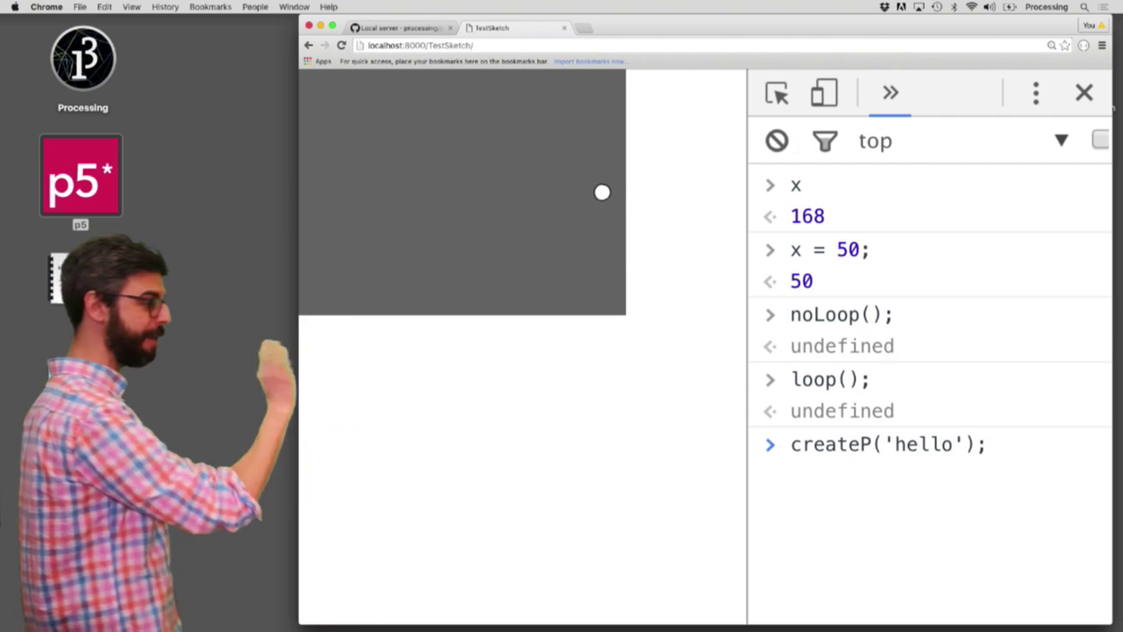
key("Return")
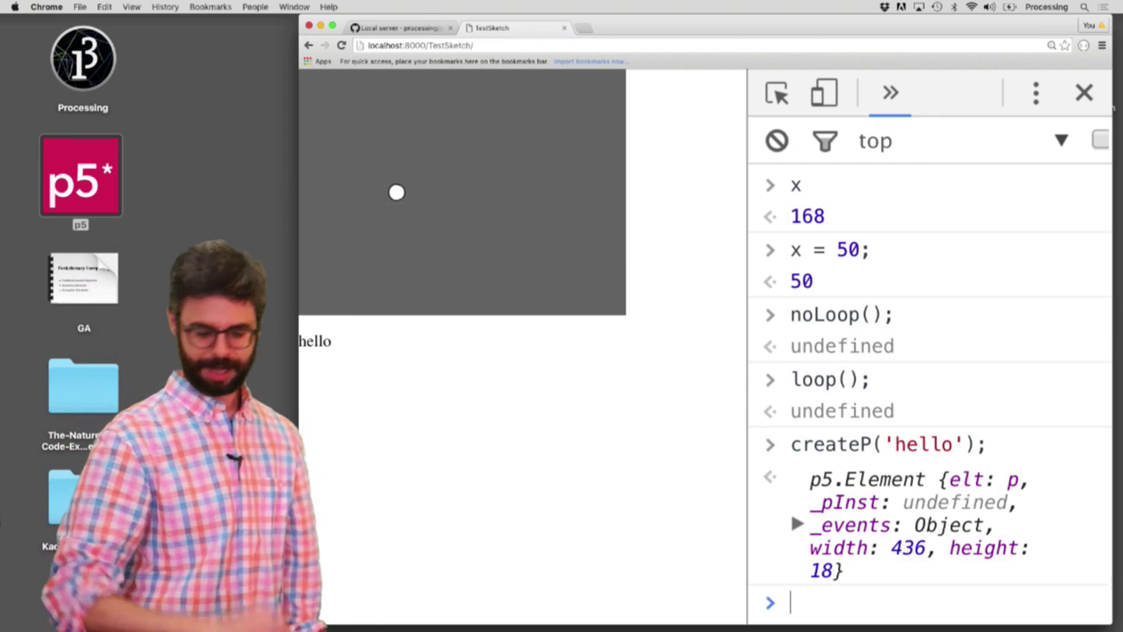